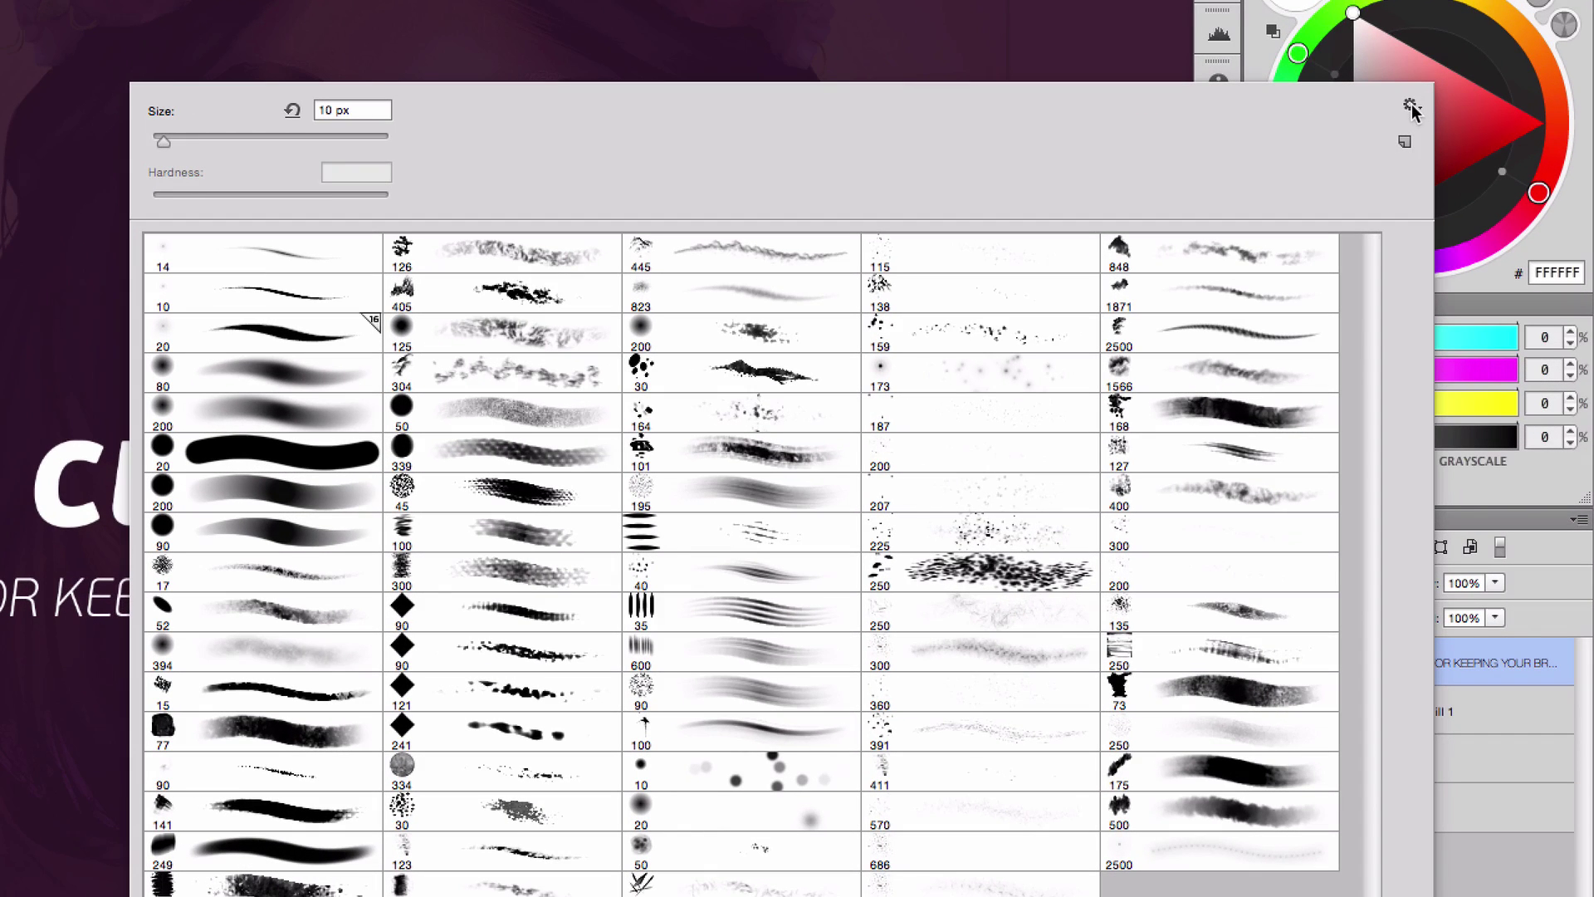
# Step: Open the Preset Manager and drag the 80 brush lower in the brush list
pyautogui.click(1411, 106)
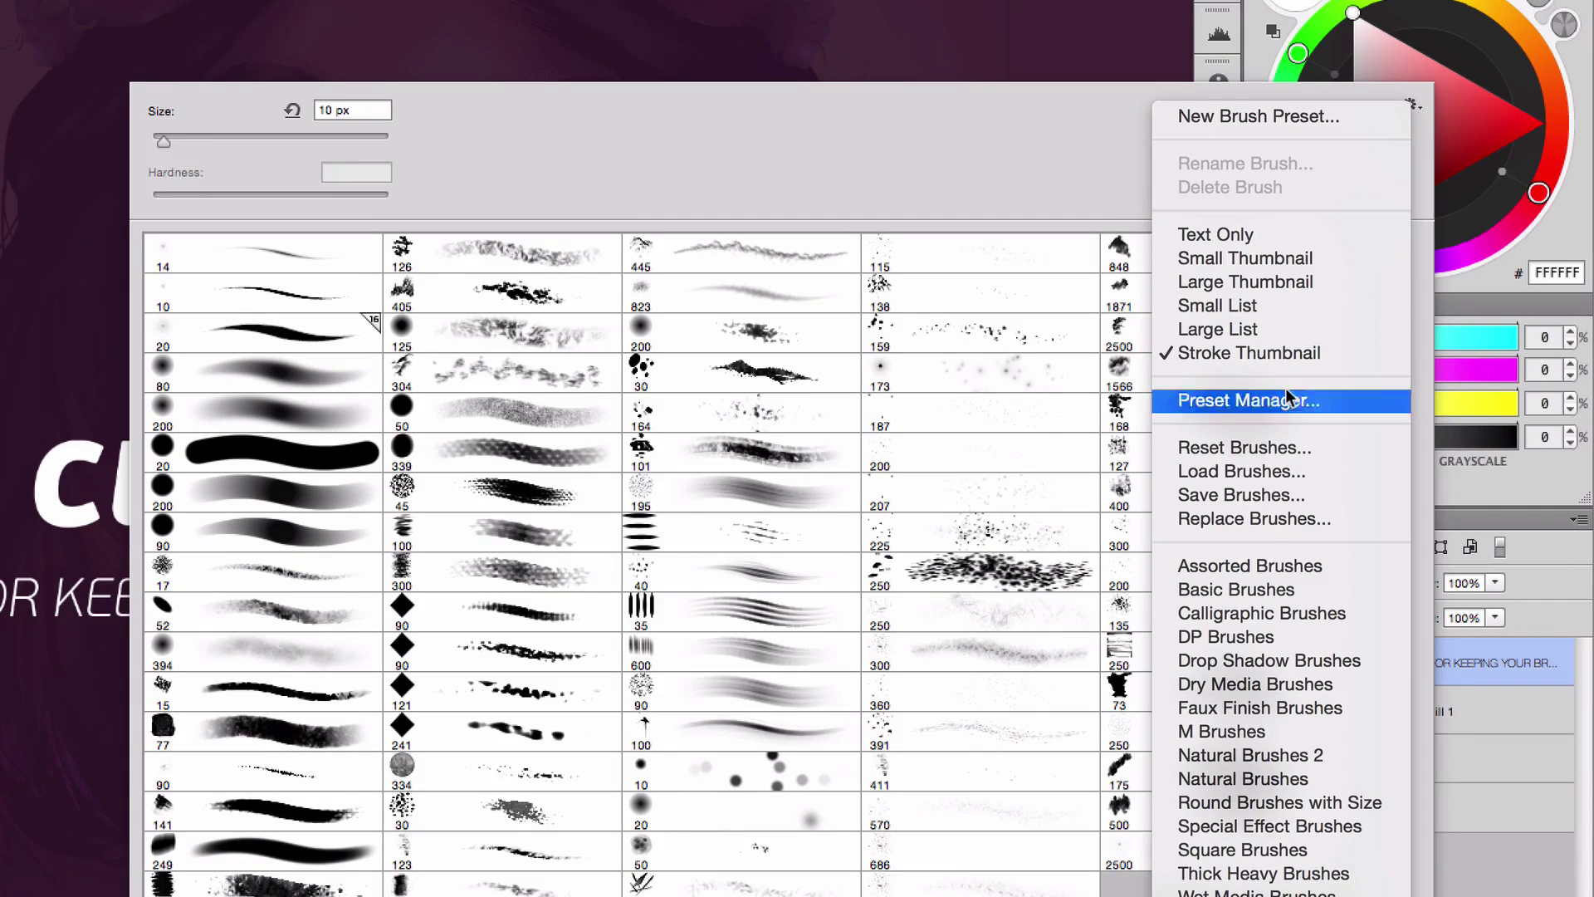
pyautogui.click(1265, 401)
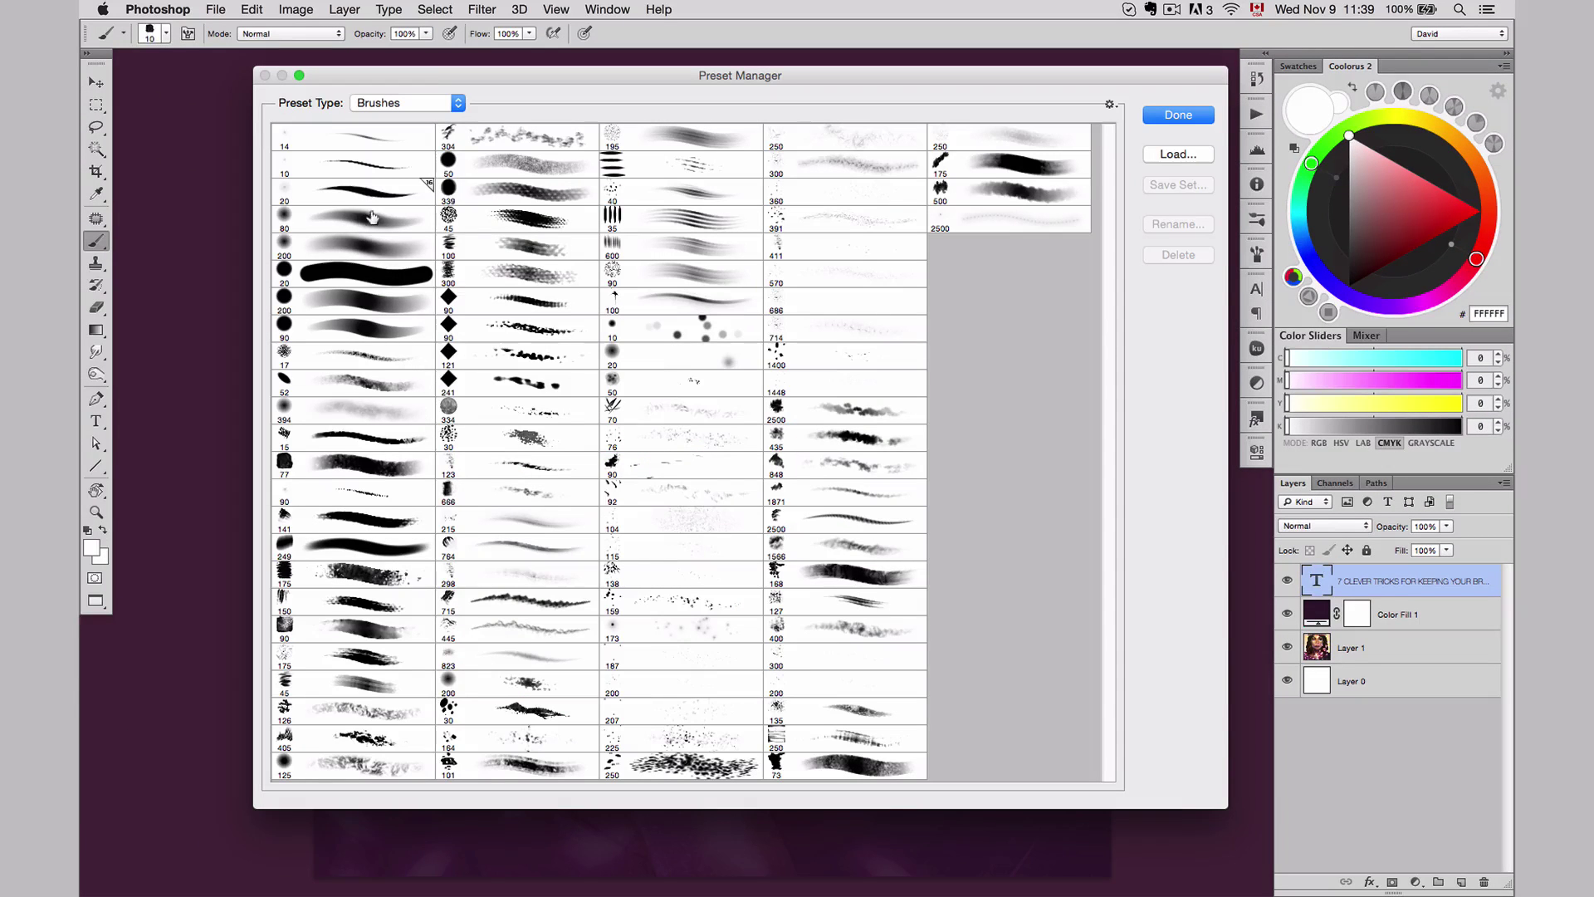
pyautogui.moveTo(371, 220)
pyautogui.mouseDown()
pyautogui.moveTo(359, 290)
pyautogui.moveTo(368, 210)
pyautogui.mouseUp()
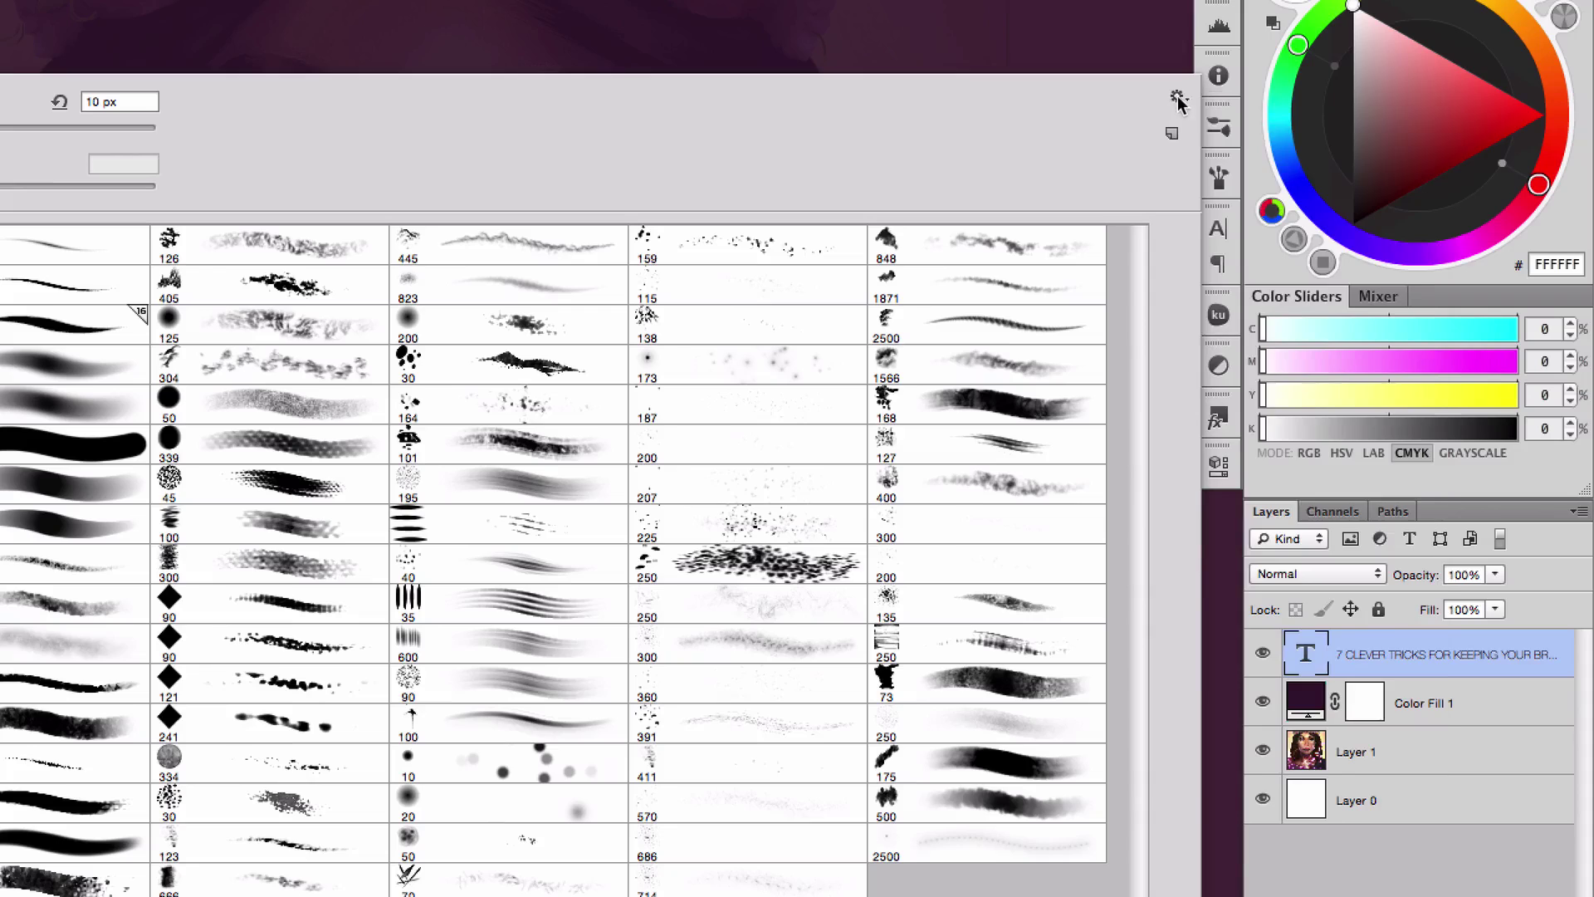
# Step: In the Preset Manager, move brush 76 so it sits ahead of brush 70
pyautogui.click(1180, 101)
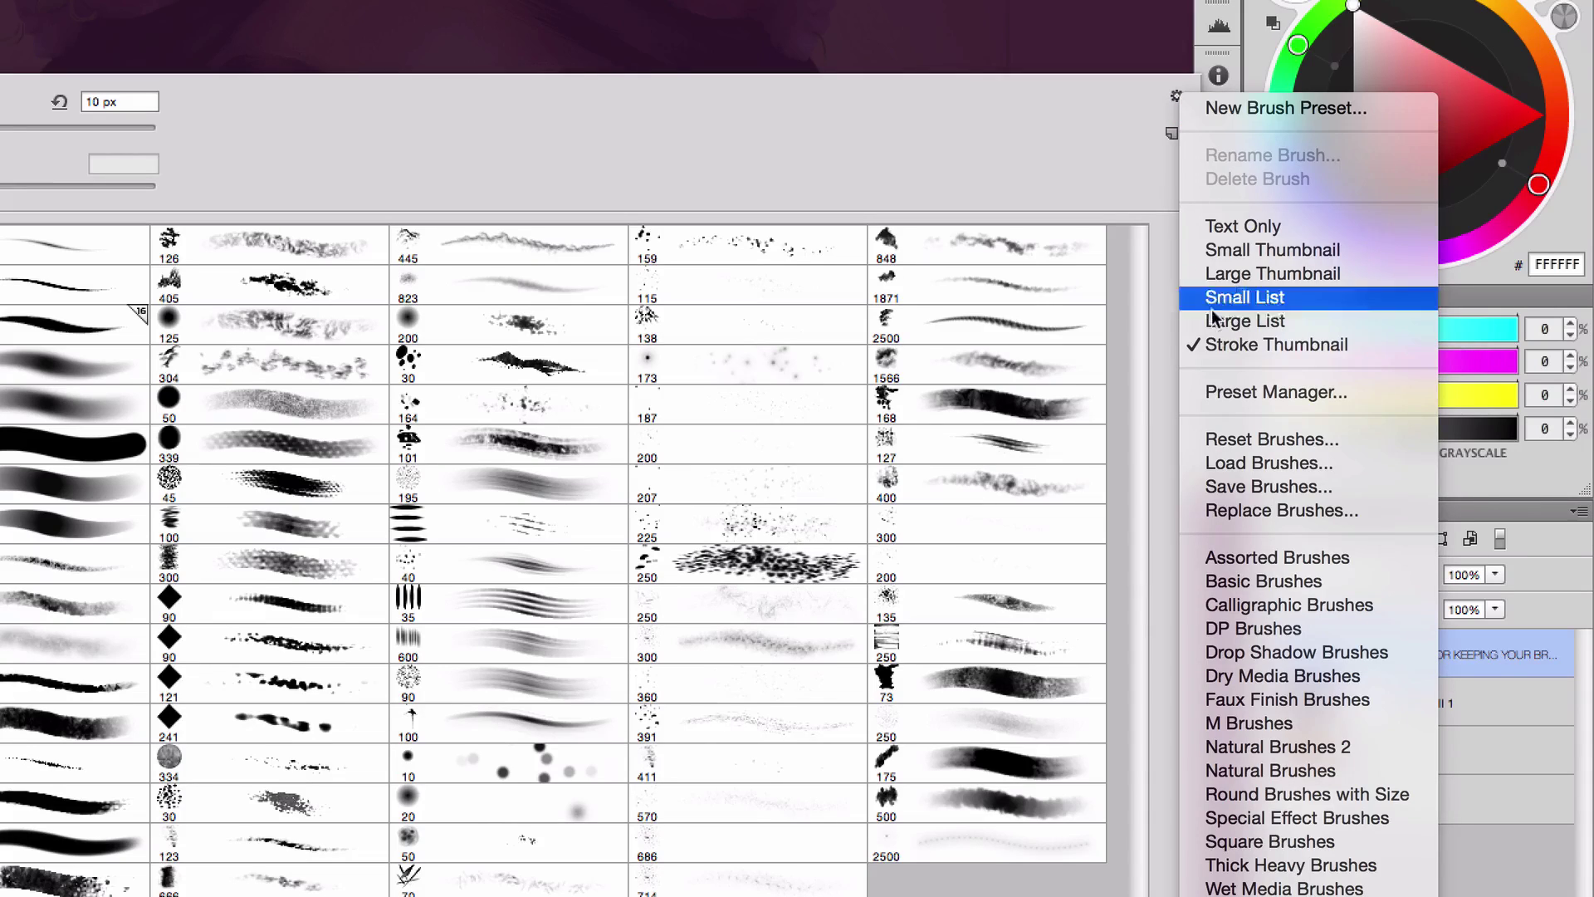
pyautogui.click(1250, 394)
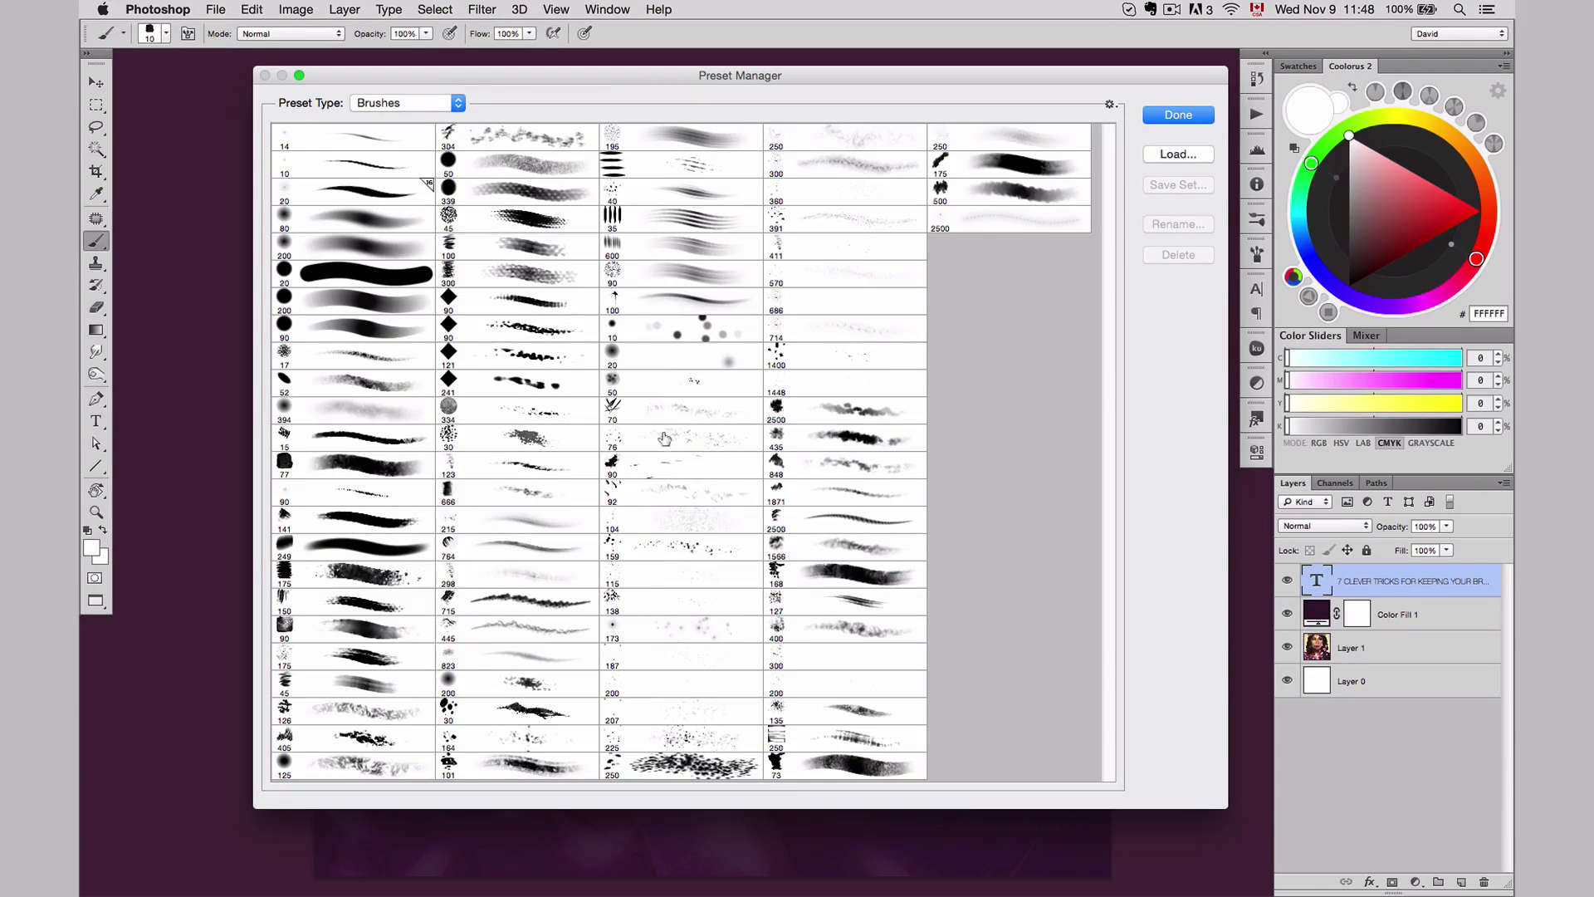
pyautogui.moveTo(664, 438); pyautogui.dragTo(687, 399)
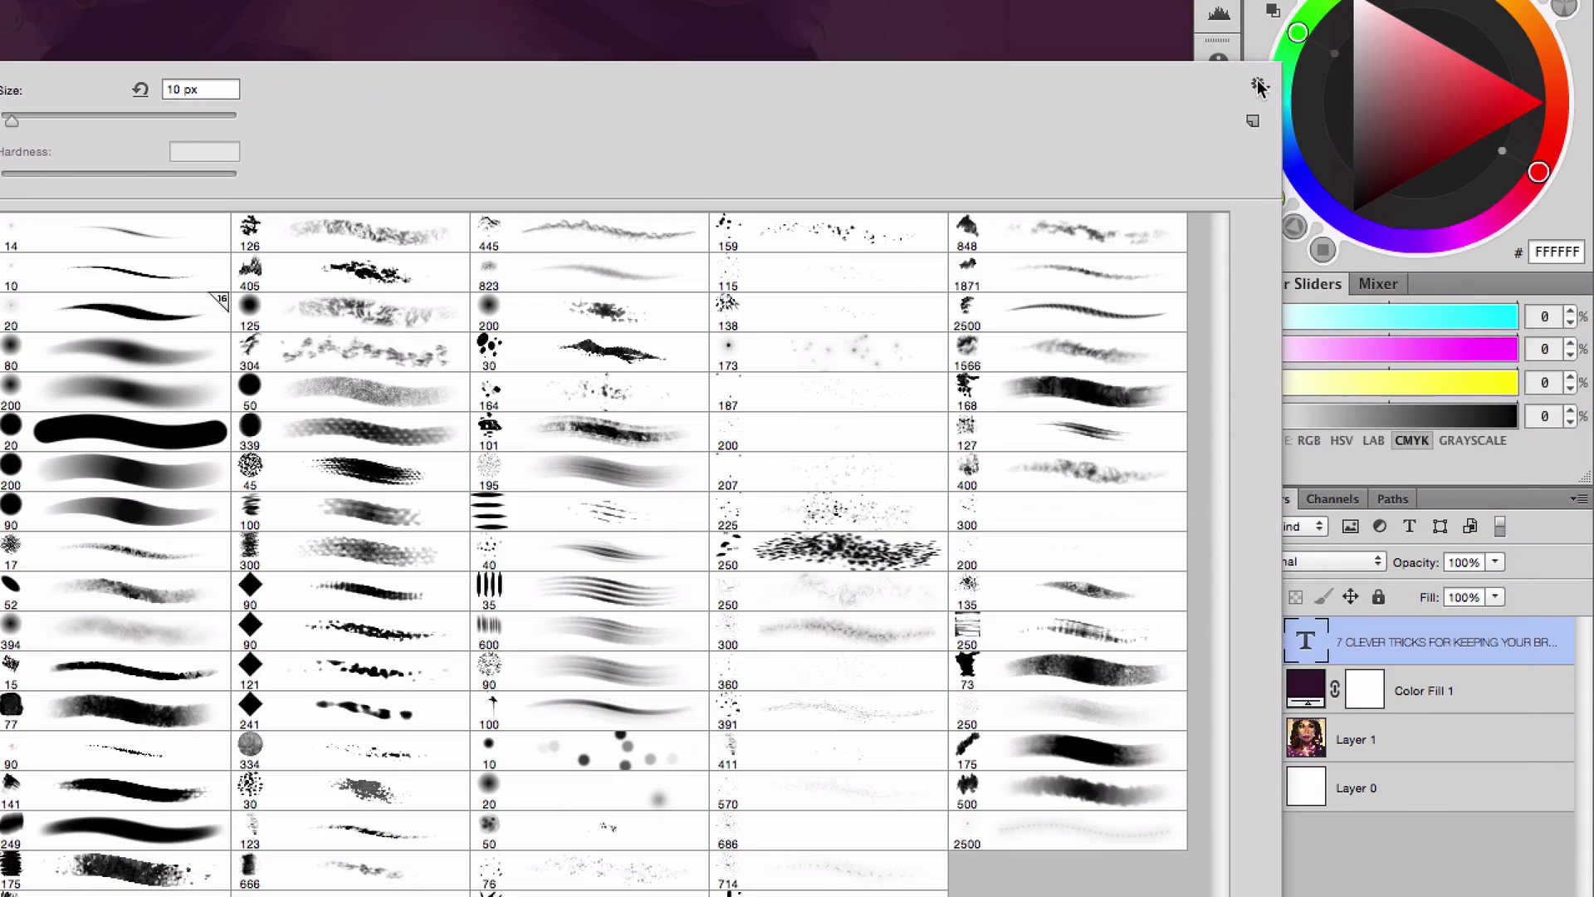
# Step: Save all current brushes to the BRUSHES folder as Master_list.abr
pyautogui.click(1258, 86)
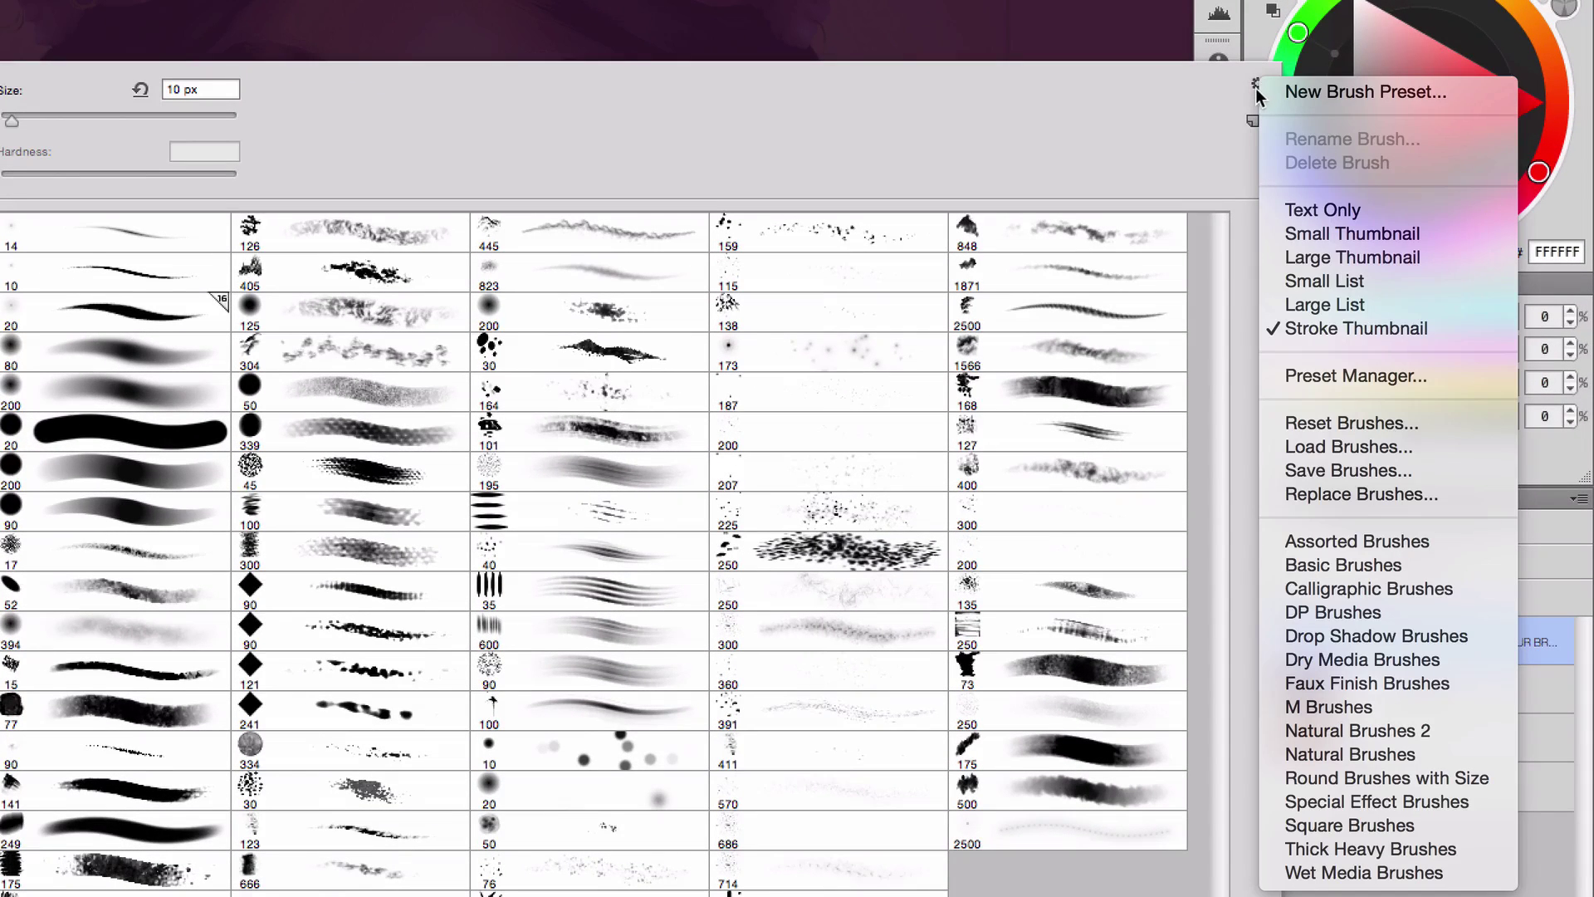
pyautogui.click(1345, 472)
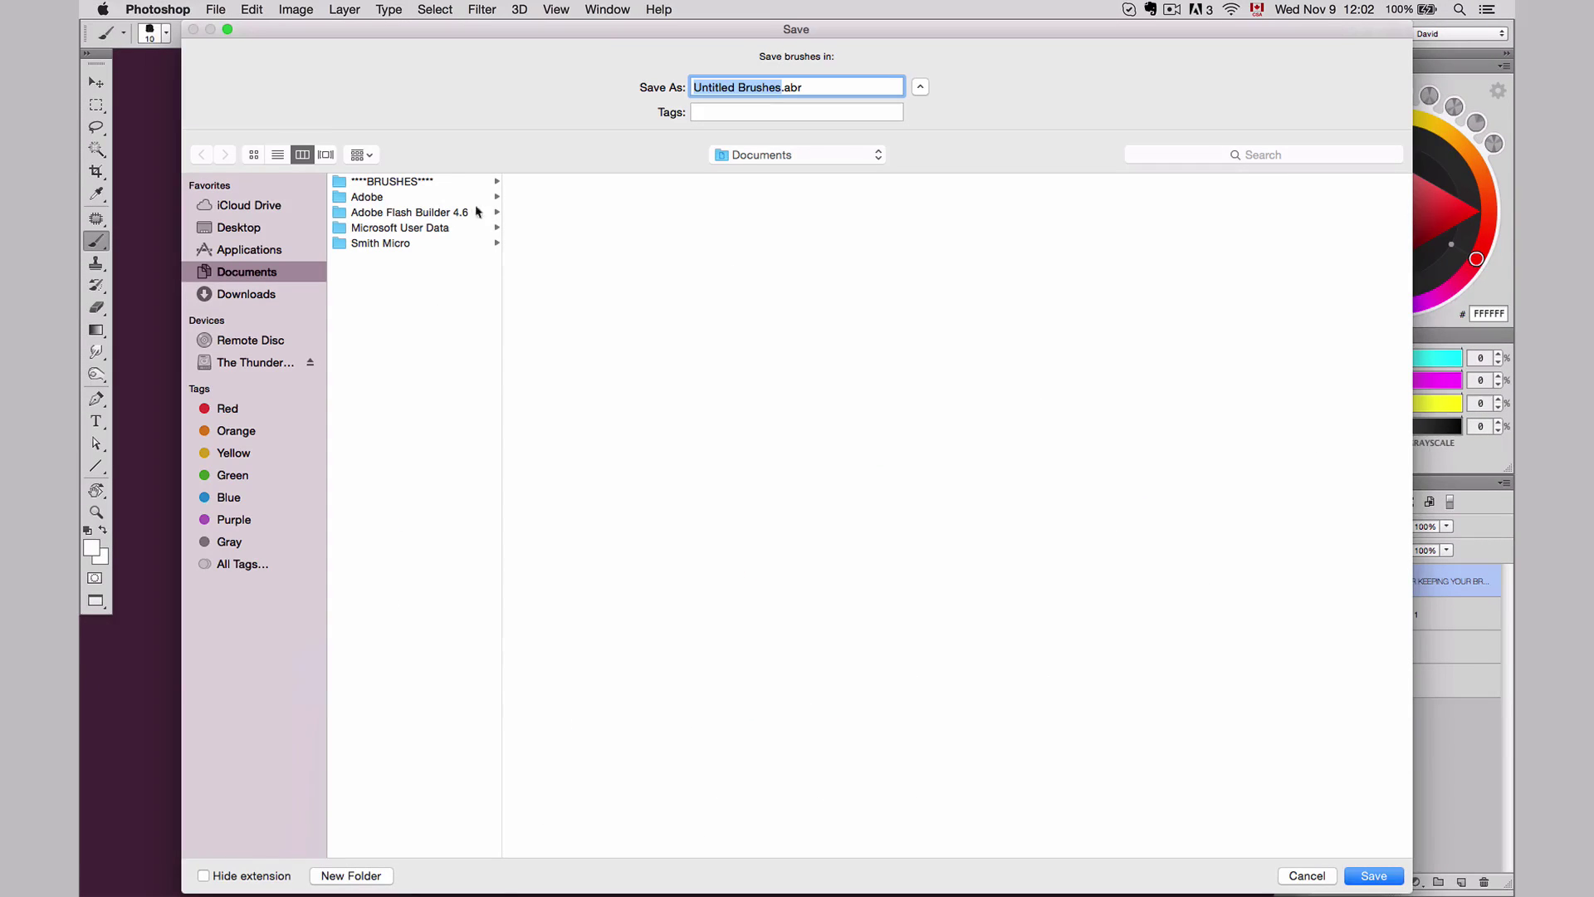
pyautogui.click(405, 182)
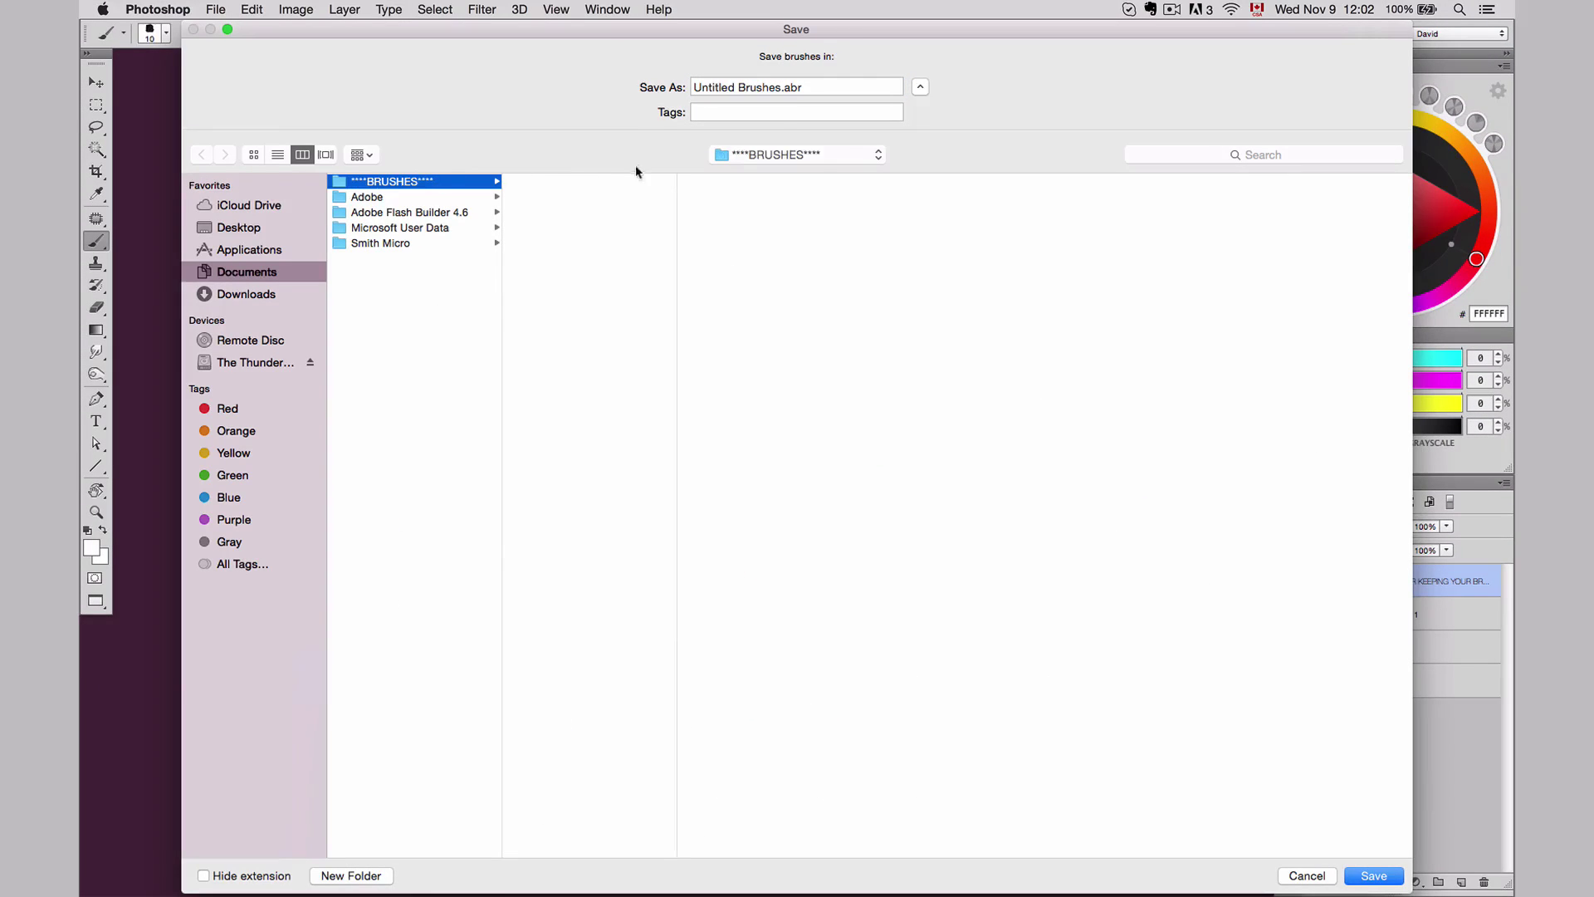
pyautogui.moveTo(782, 86); pyautogui.dragTo(693, 86)
pyautogui.write('Mast')
pyautogui.write('er_list')
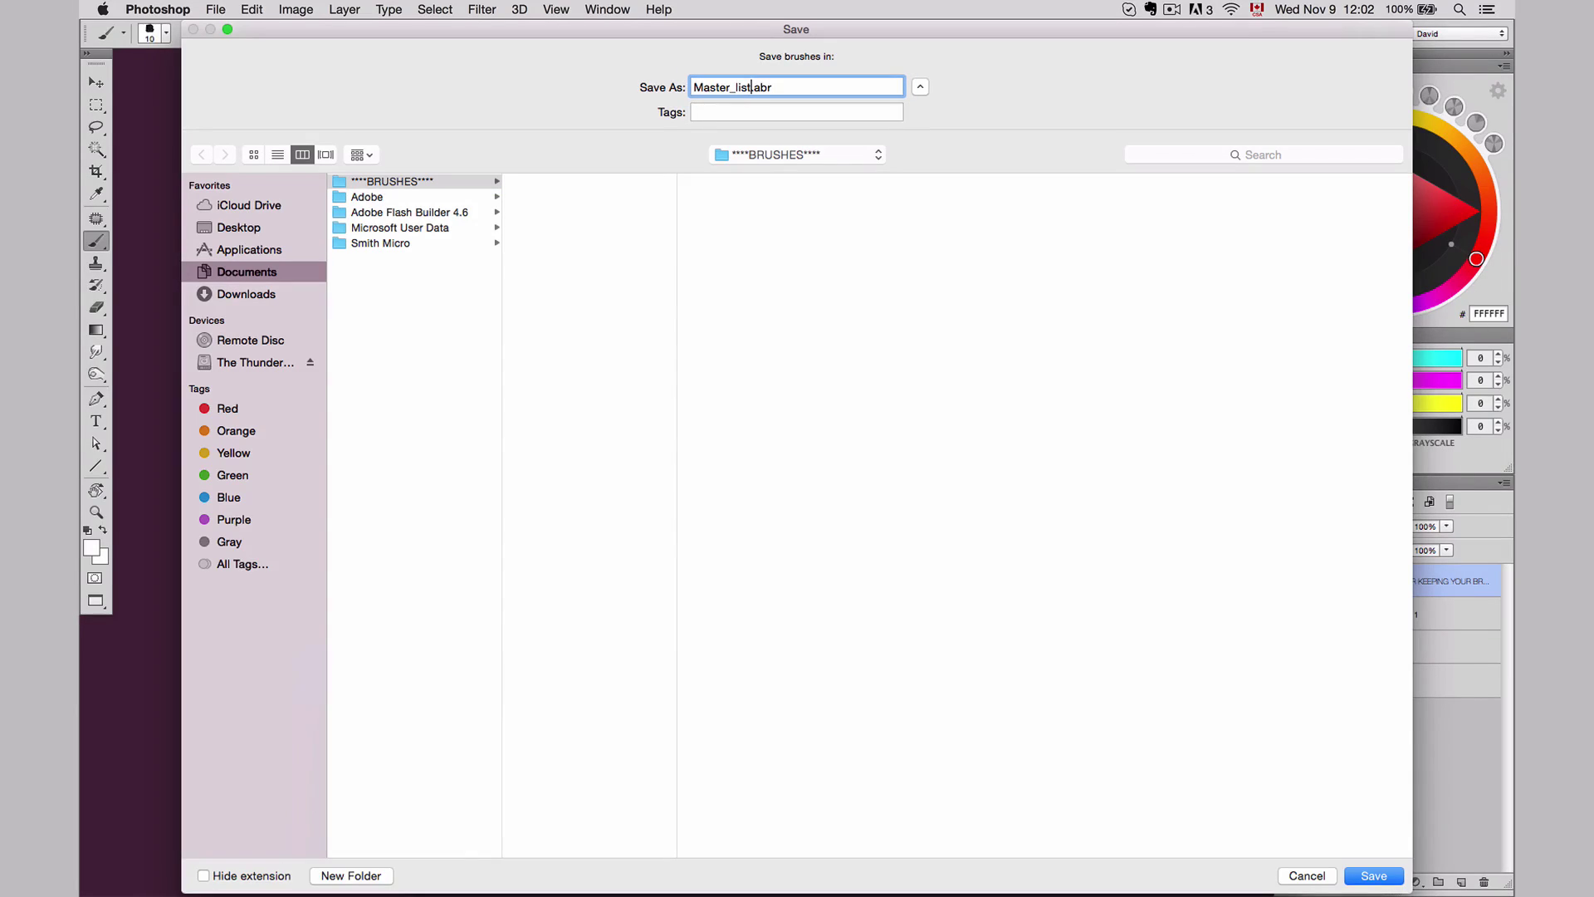
pyautogui.press('Return')
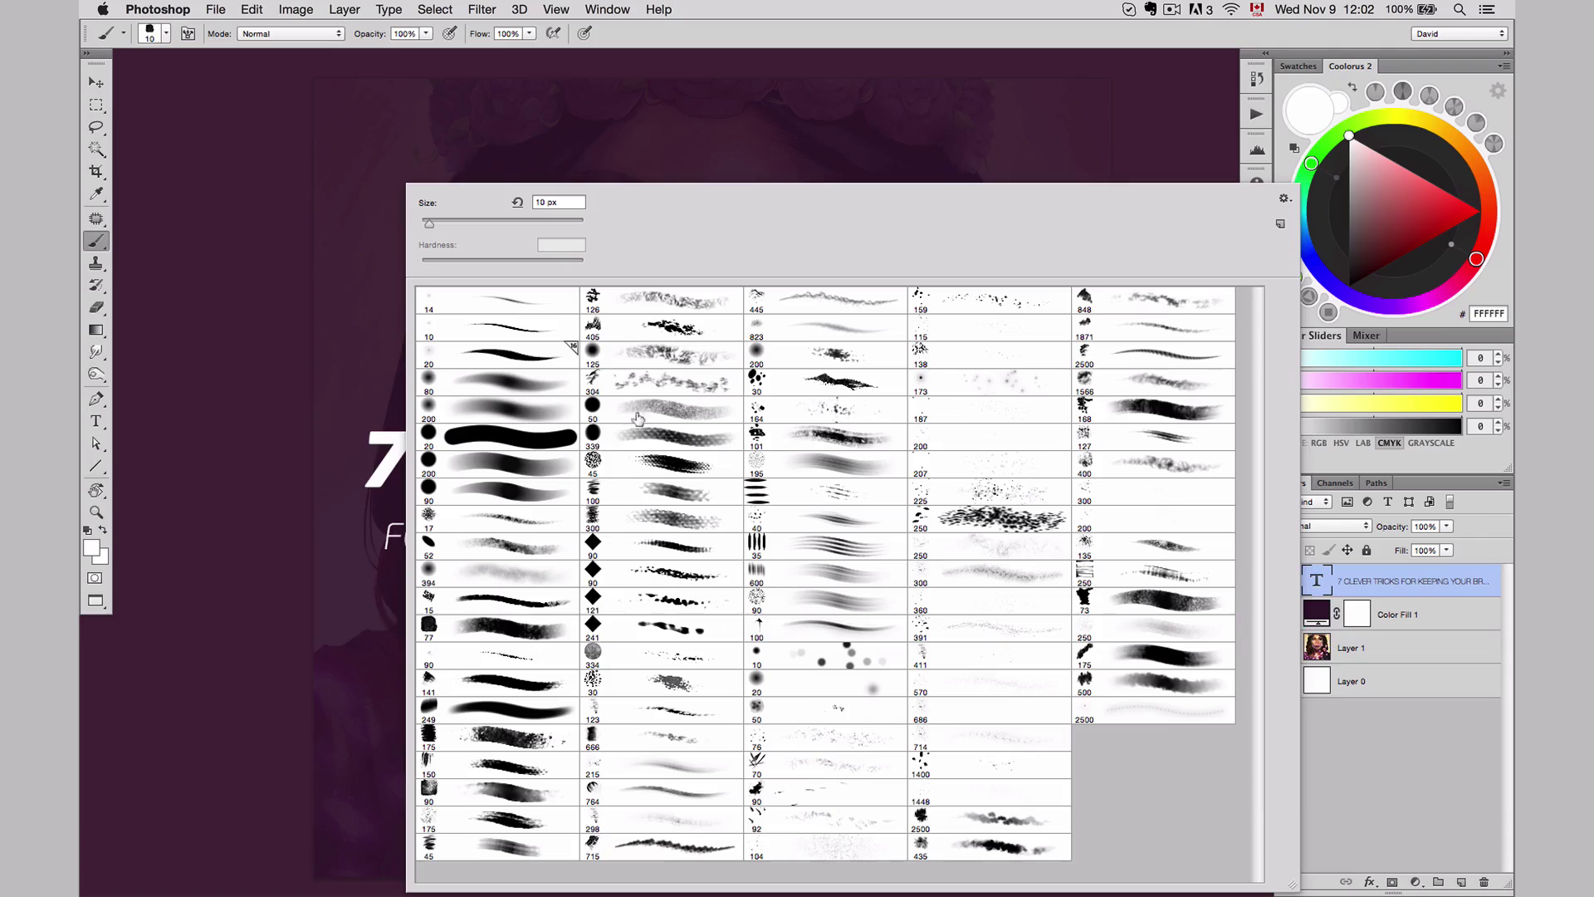
# Step: In the Preset Manager, delete the first eight round brushes and the block from brush 195 onward
pyautogui.click(1284, 200)
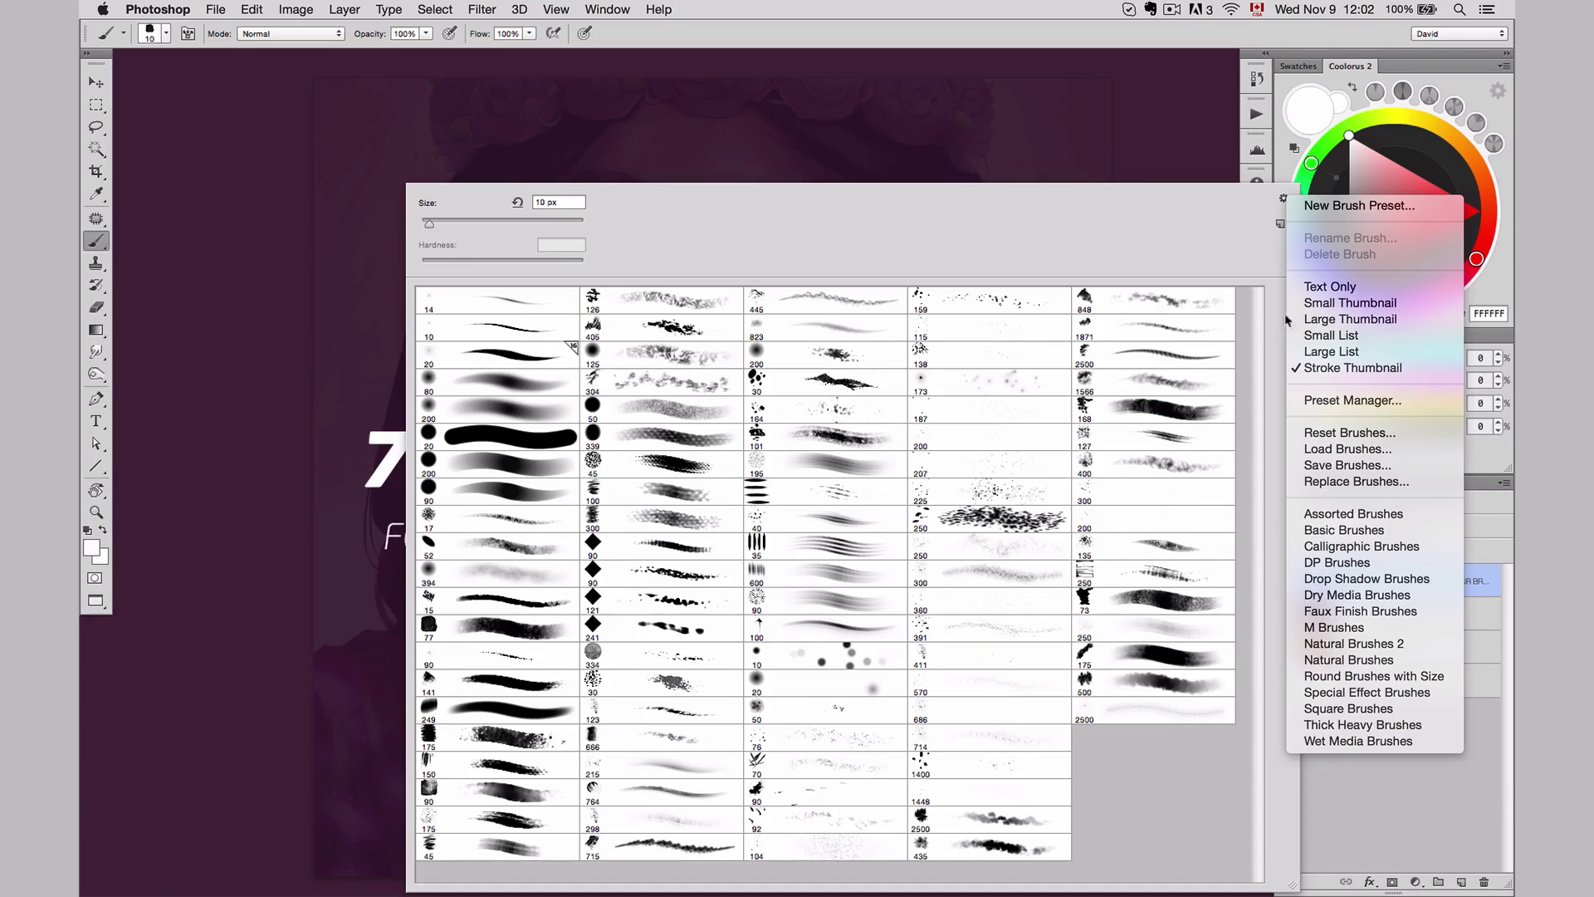
pyautogui.click(1331, 402)
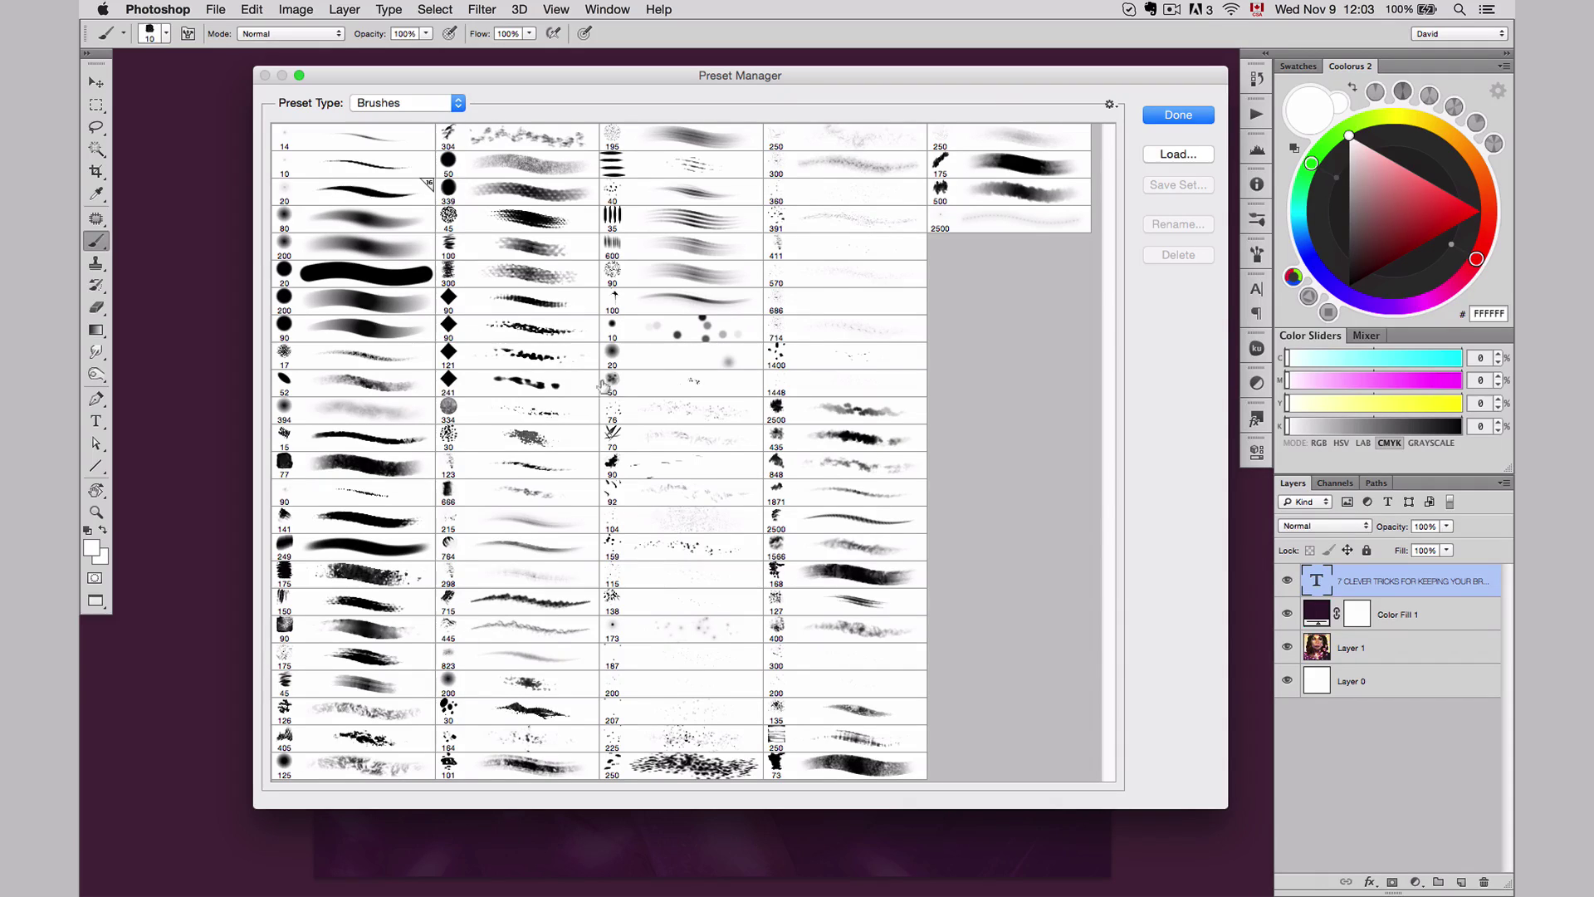
pyautogui.click(373, 325)
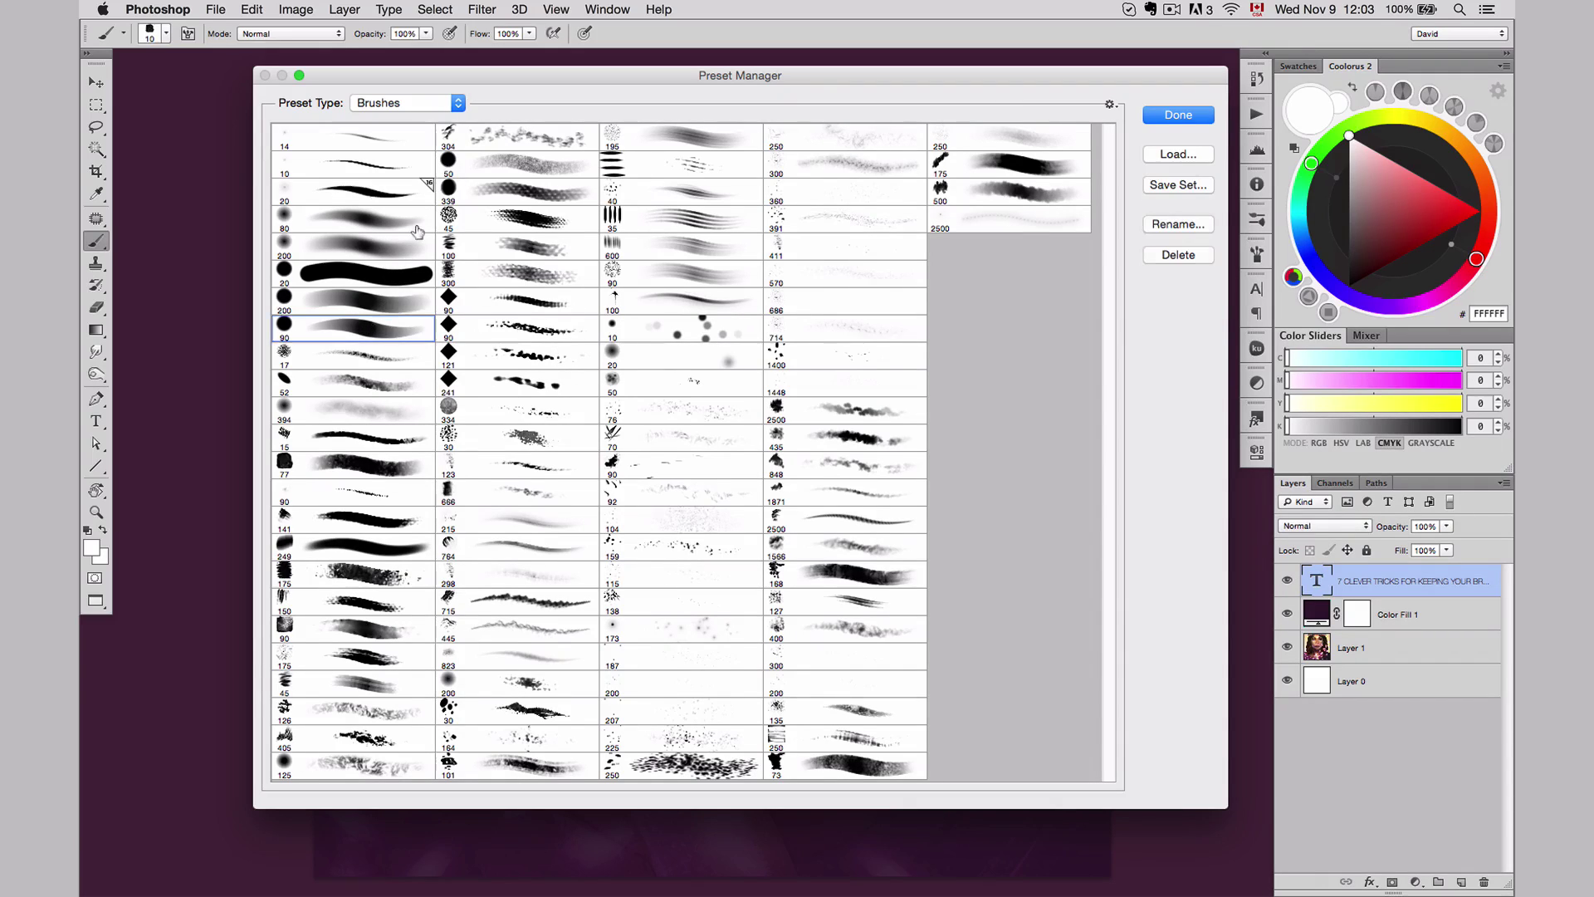
pyautogui.keyDown('shift'); pyautogui.click(395, 135); pyautogui.keyUp('shift')
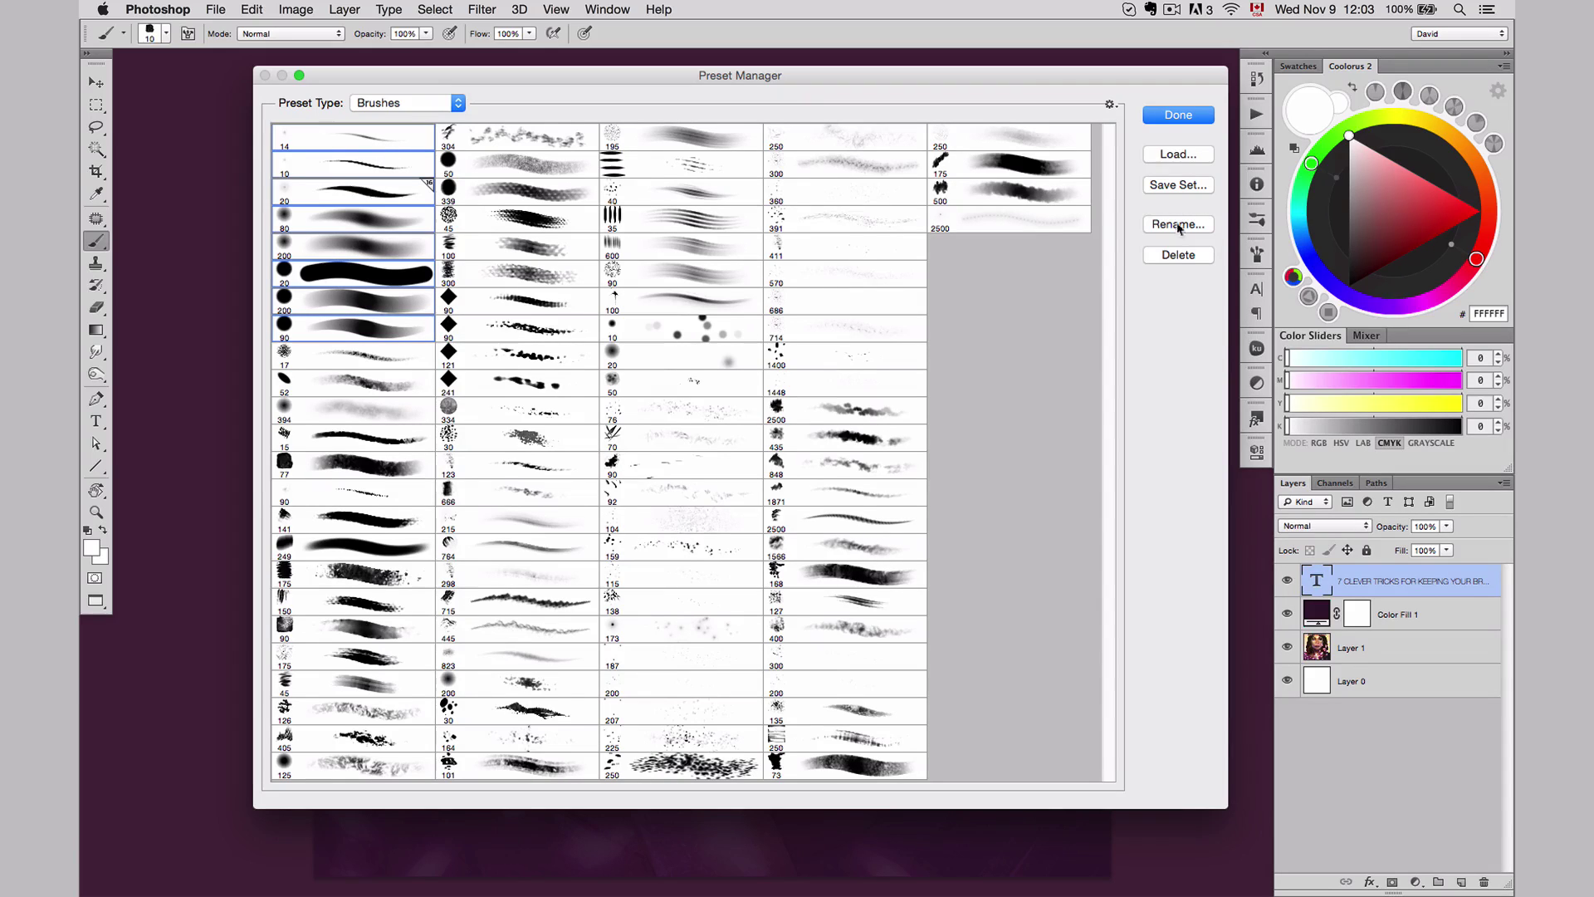
pyautogui.click(1179, 255)
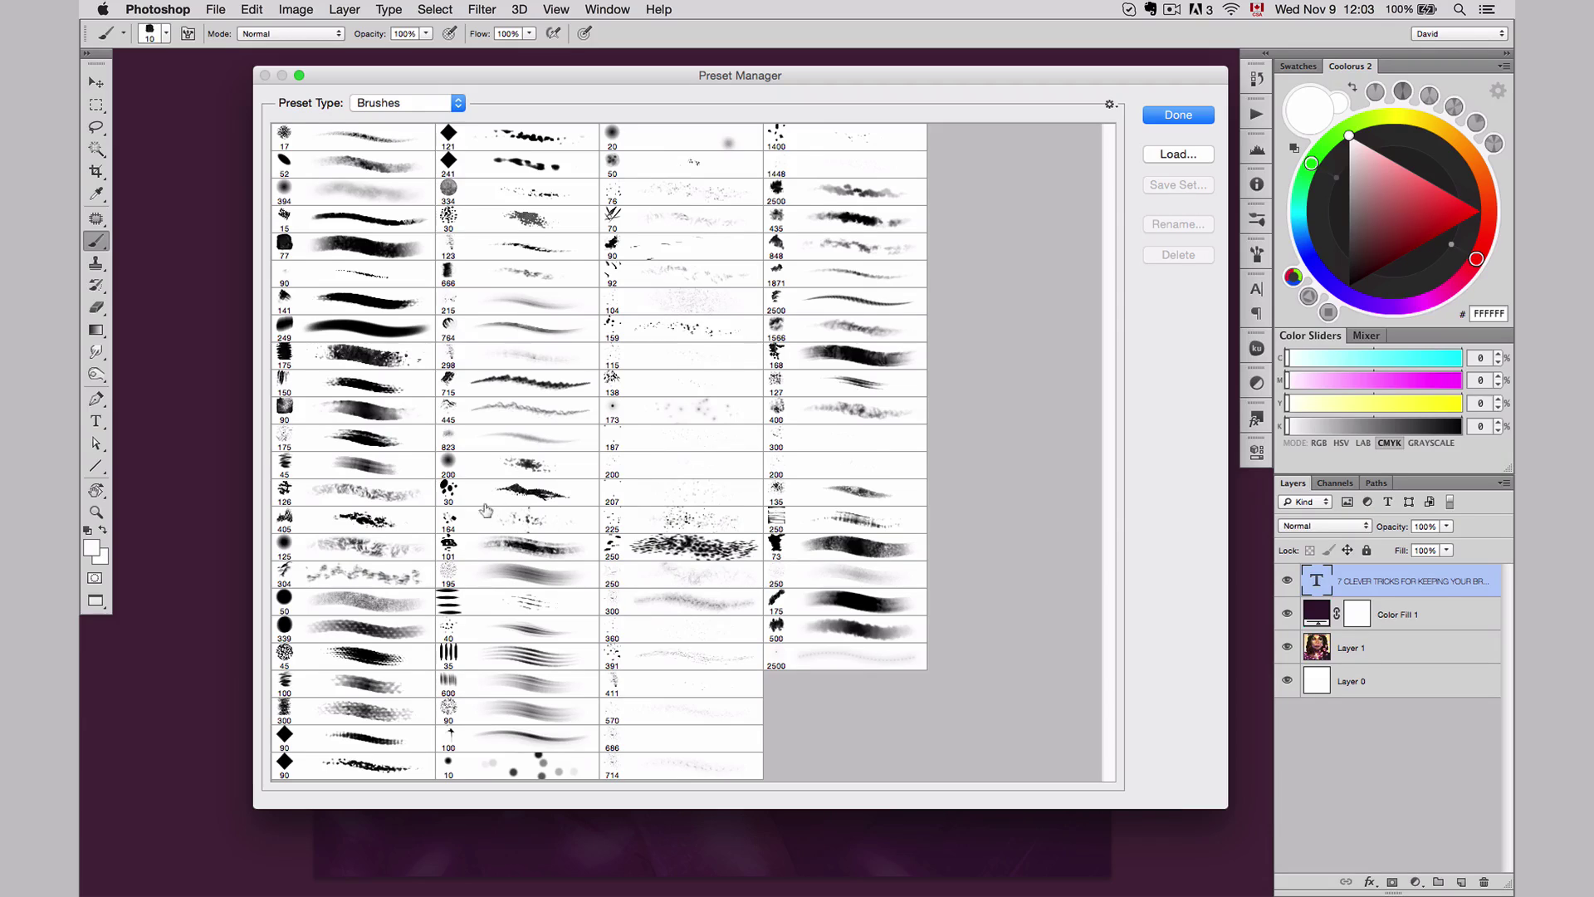
pyautogui.click(528, 573)
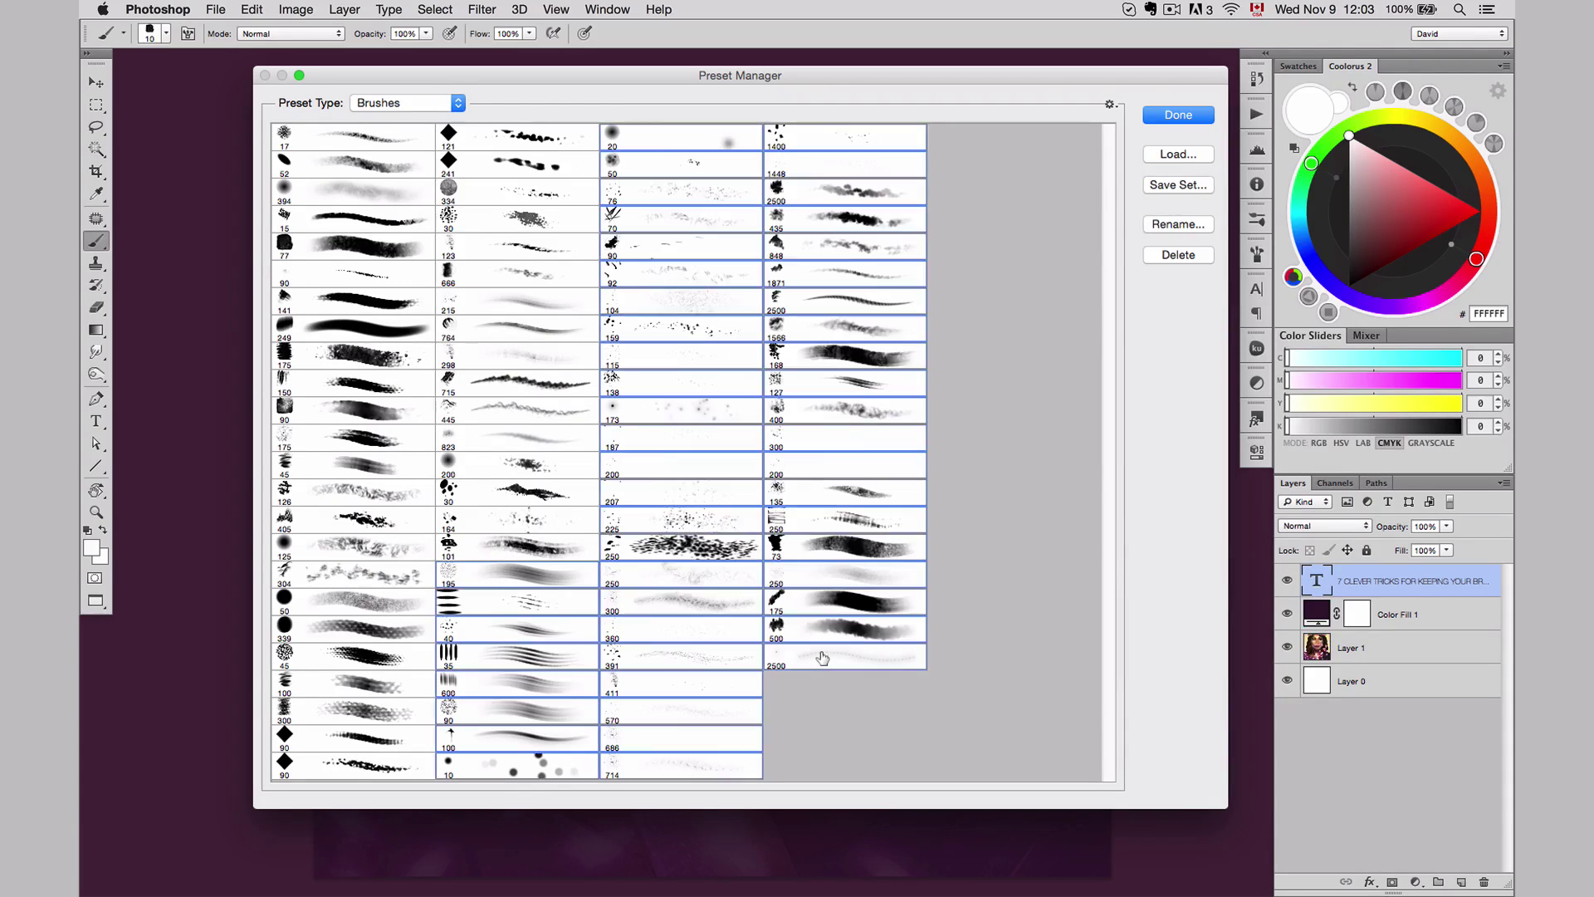
pyautogui.click(1176, 255)
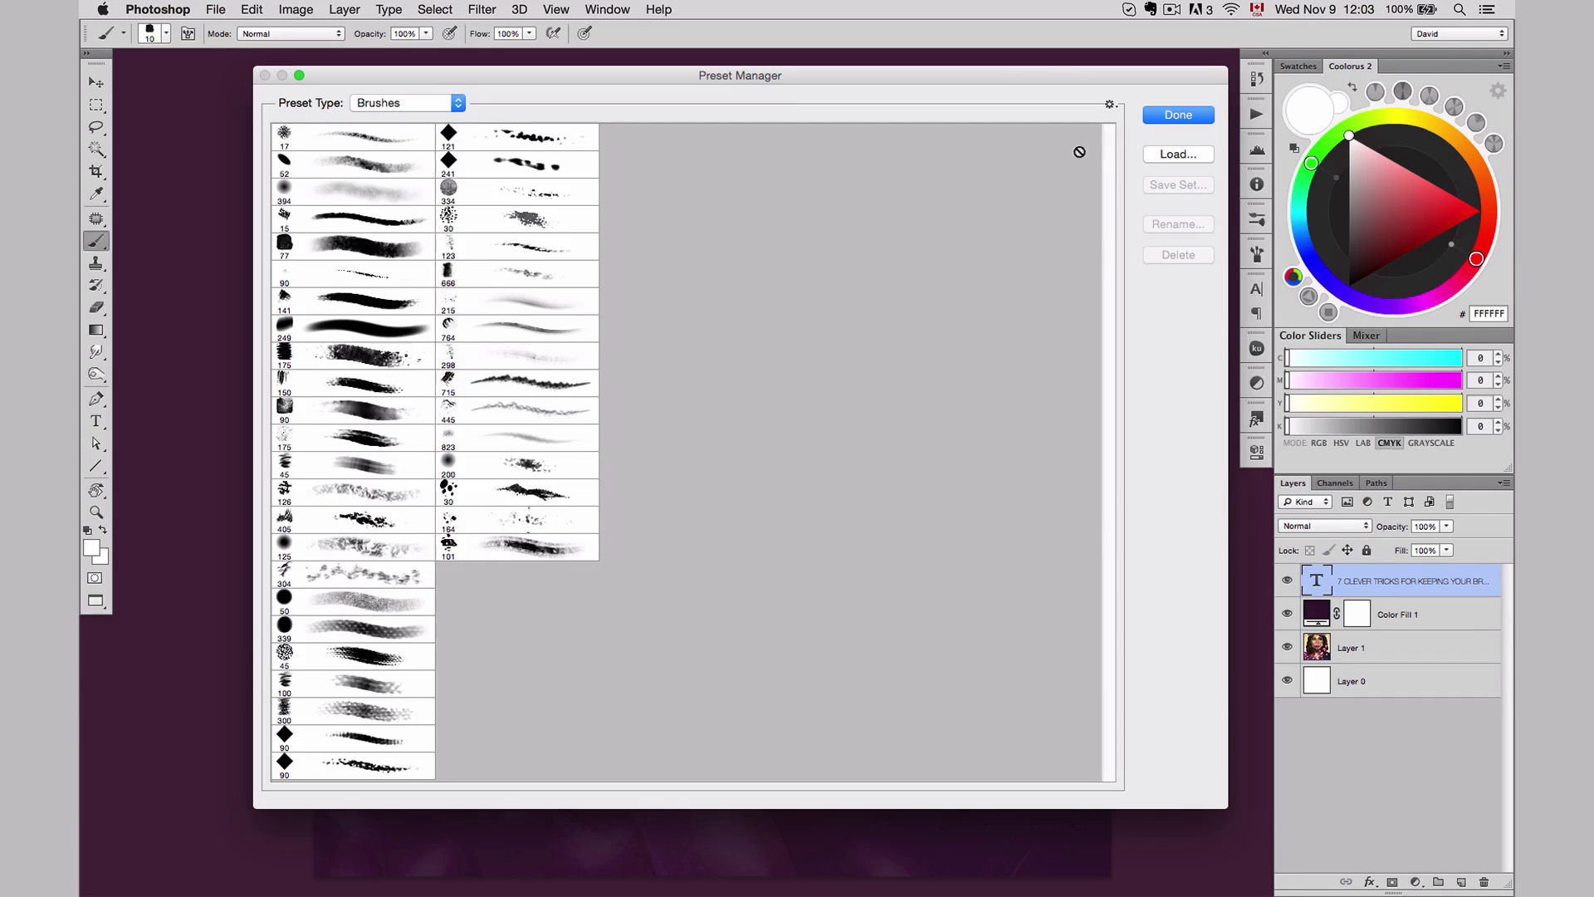
# Step: Close the Preset Manager and save the remaining textured brushes as Texture_brushes.abr
pyautogui.click(1179, 115)
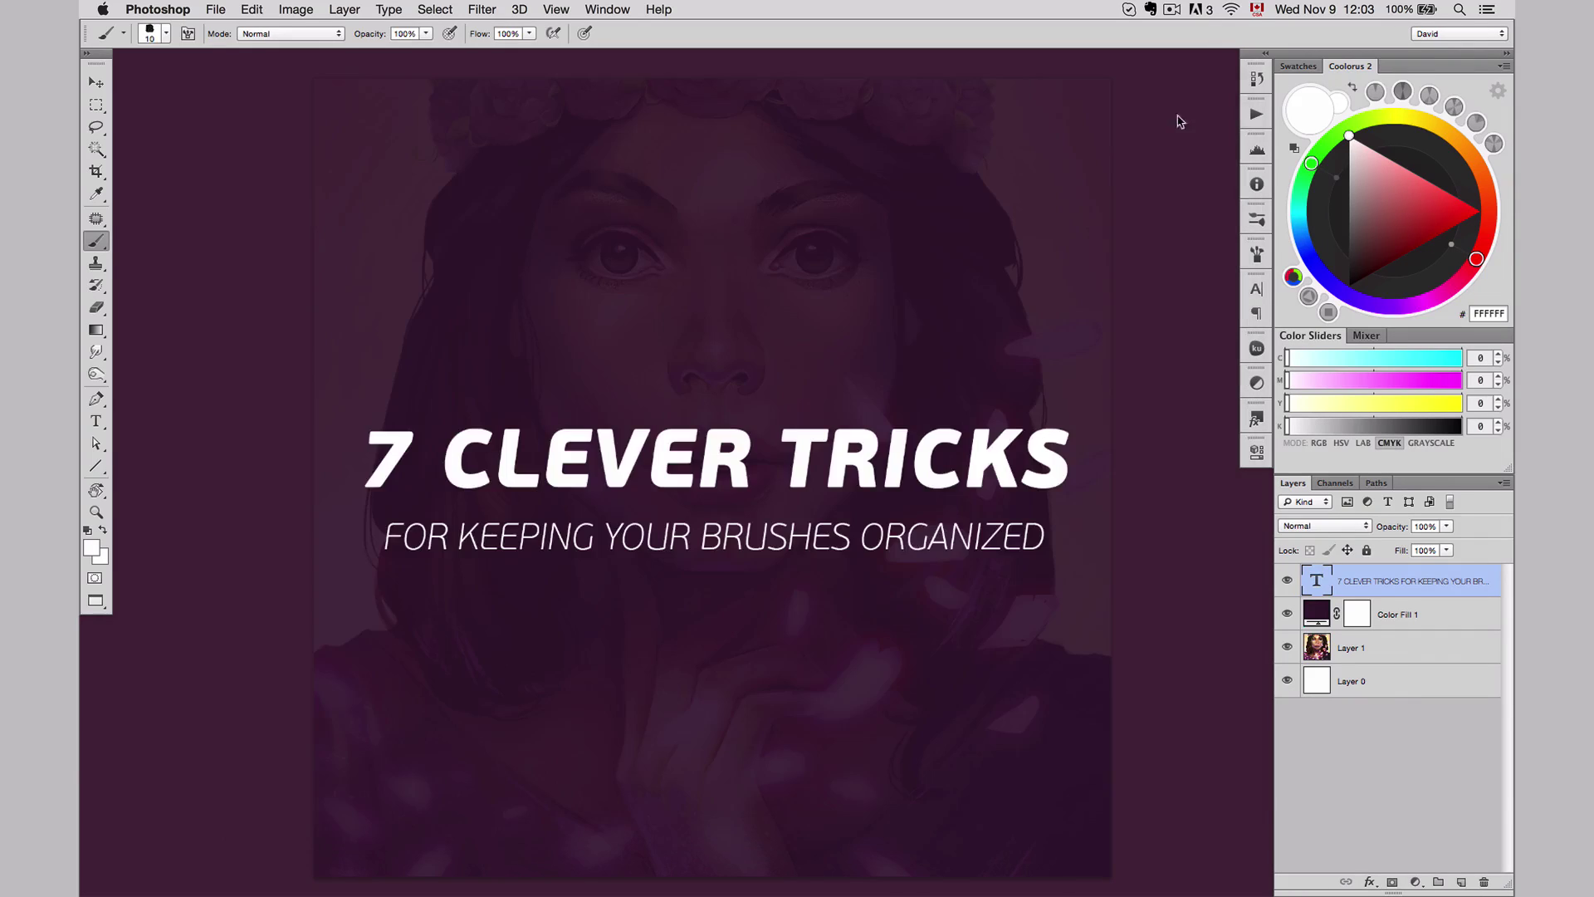
pyautogui.rightClick(430, 241)
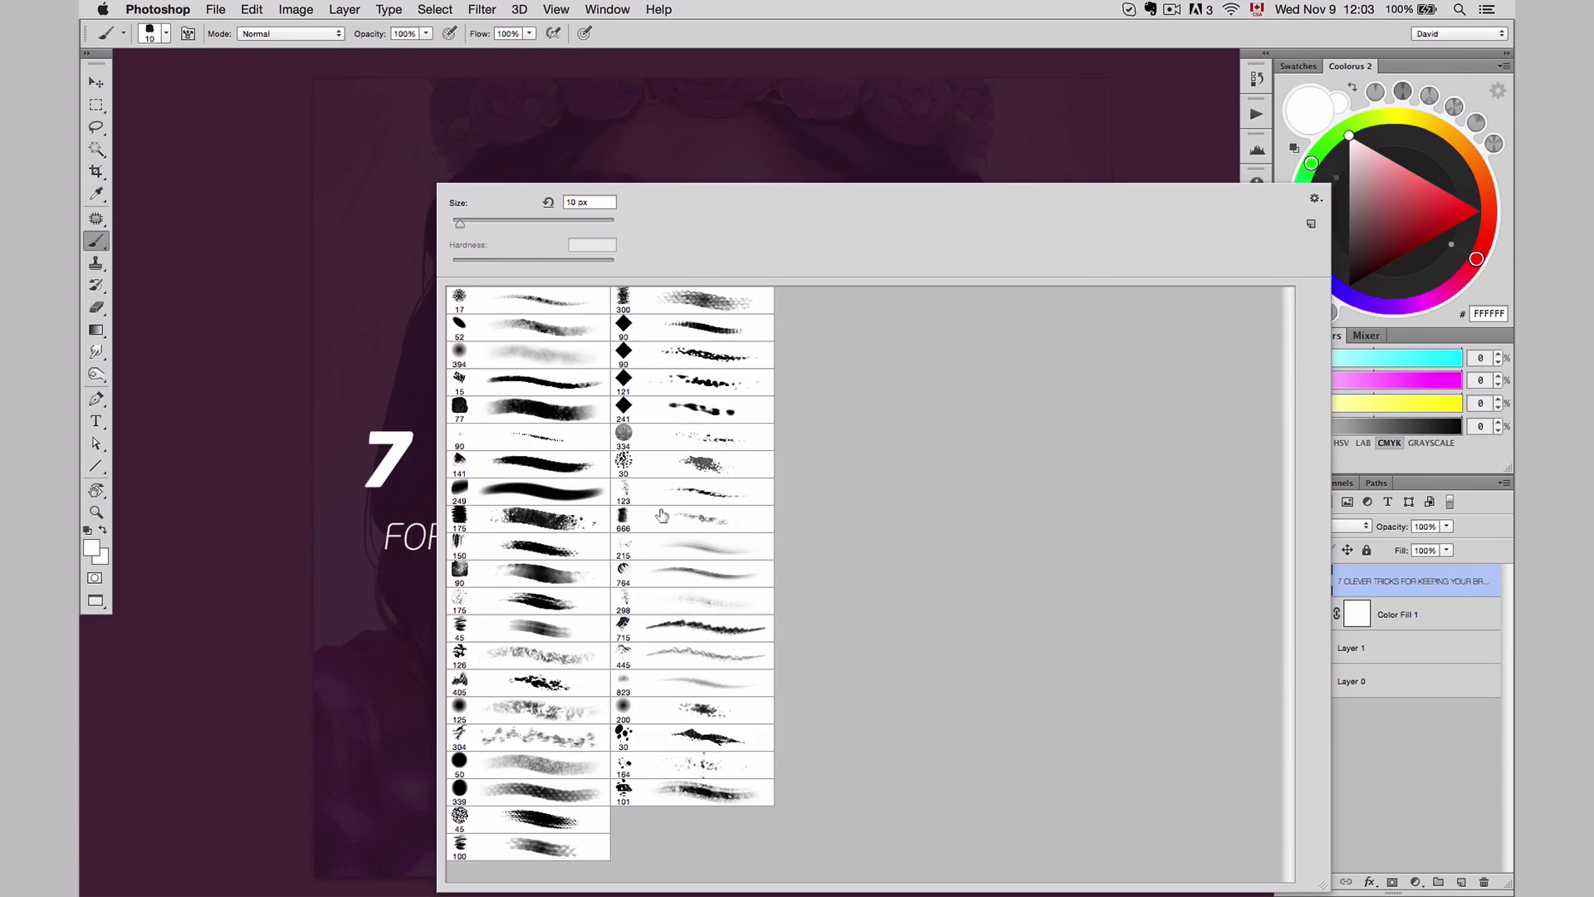
pyautogui.click(1316, 200)
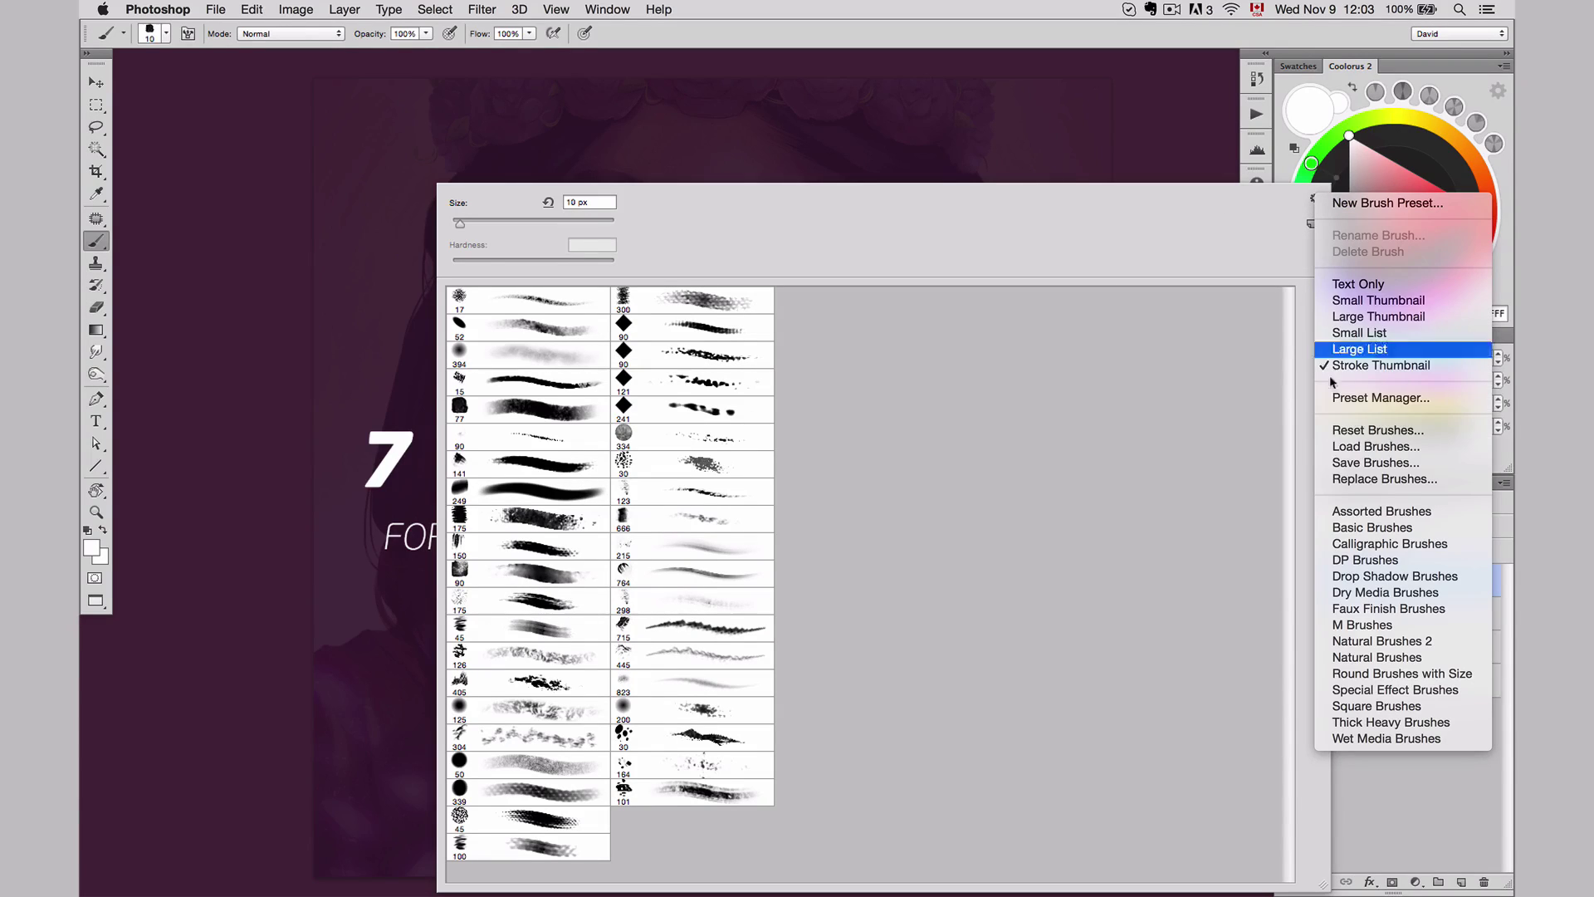
pyautogui.click(1366, 469)
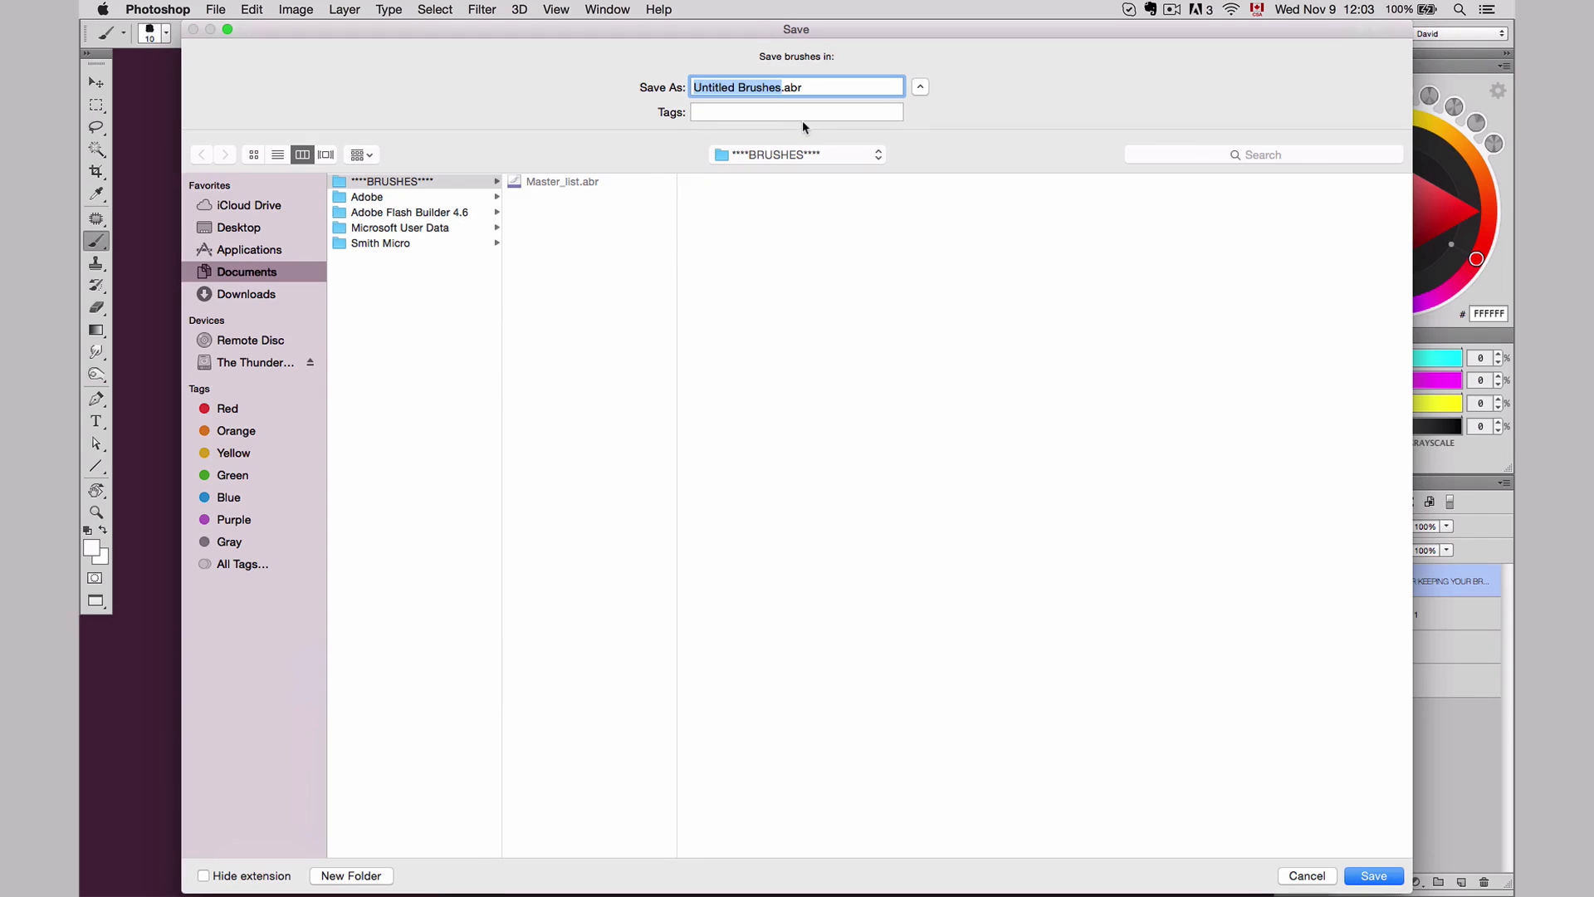
pyautogui.write('Texture_b')
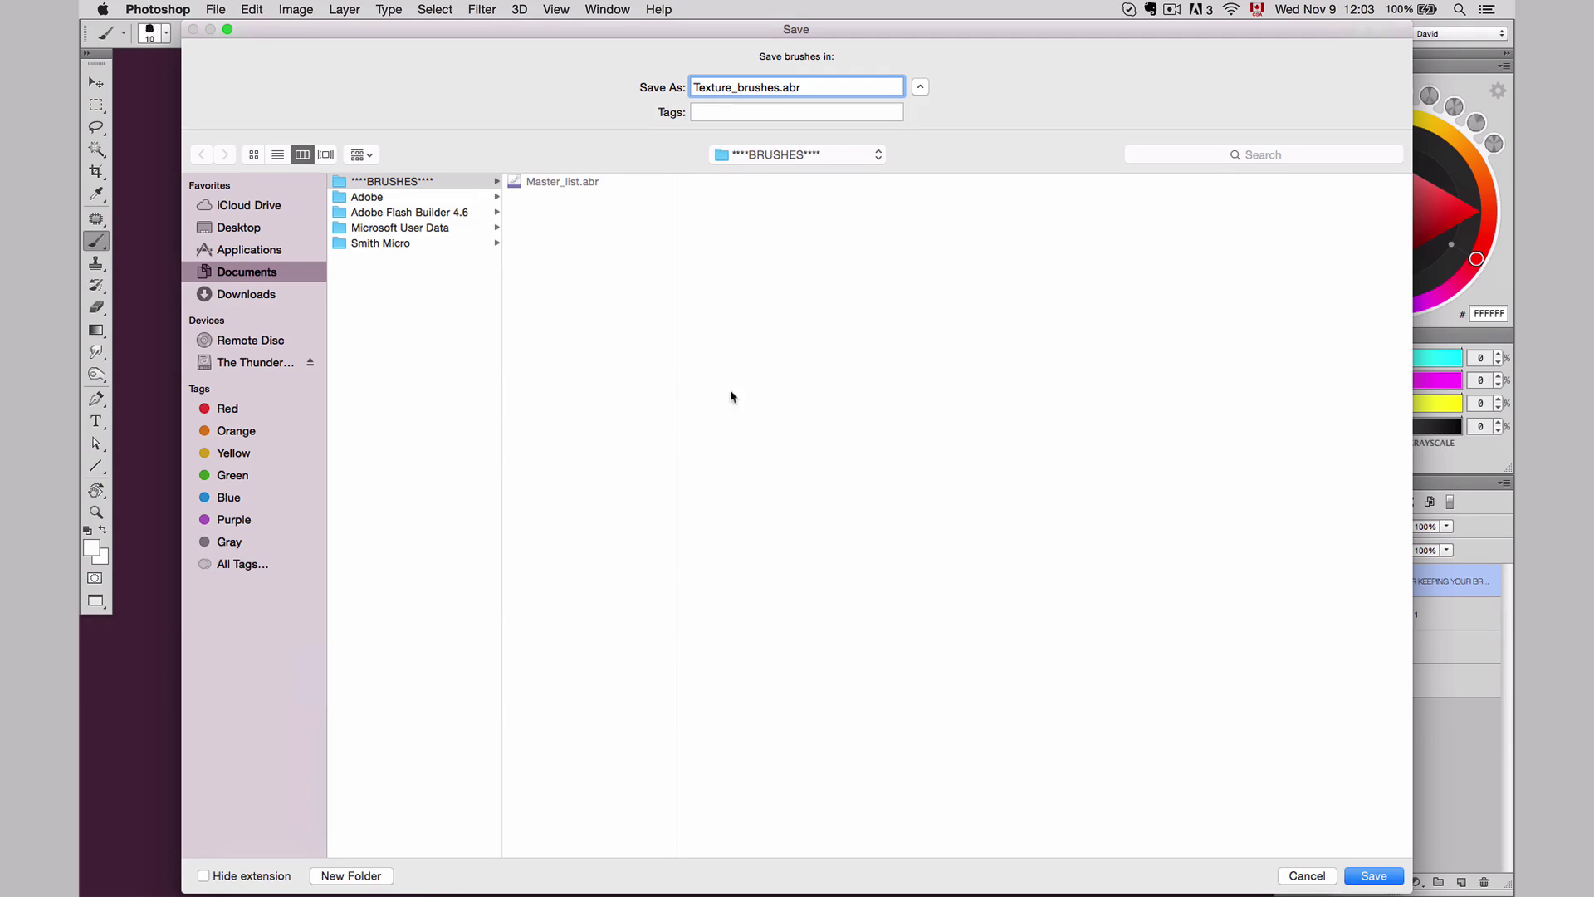
pyautogui.click(1374, 876)
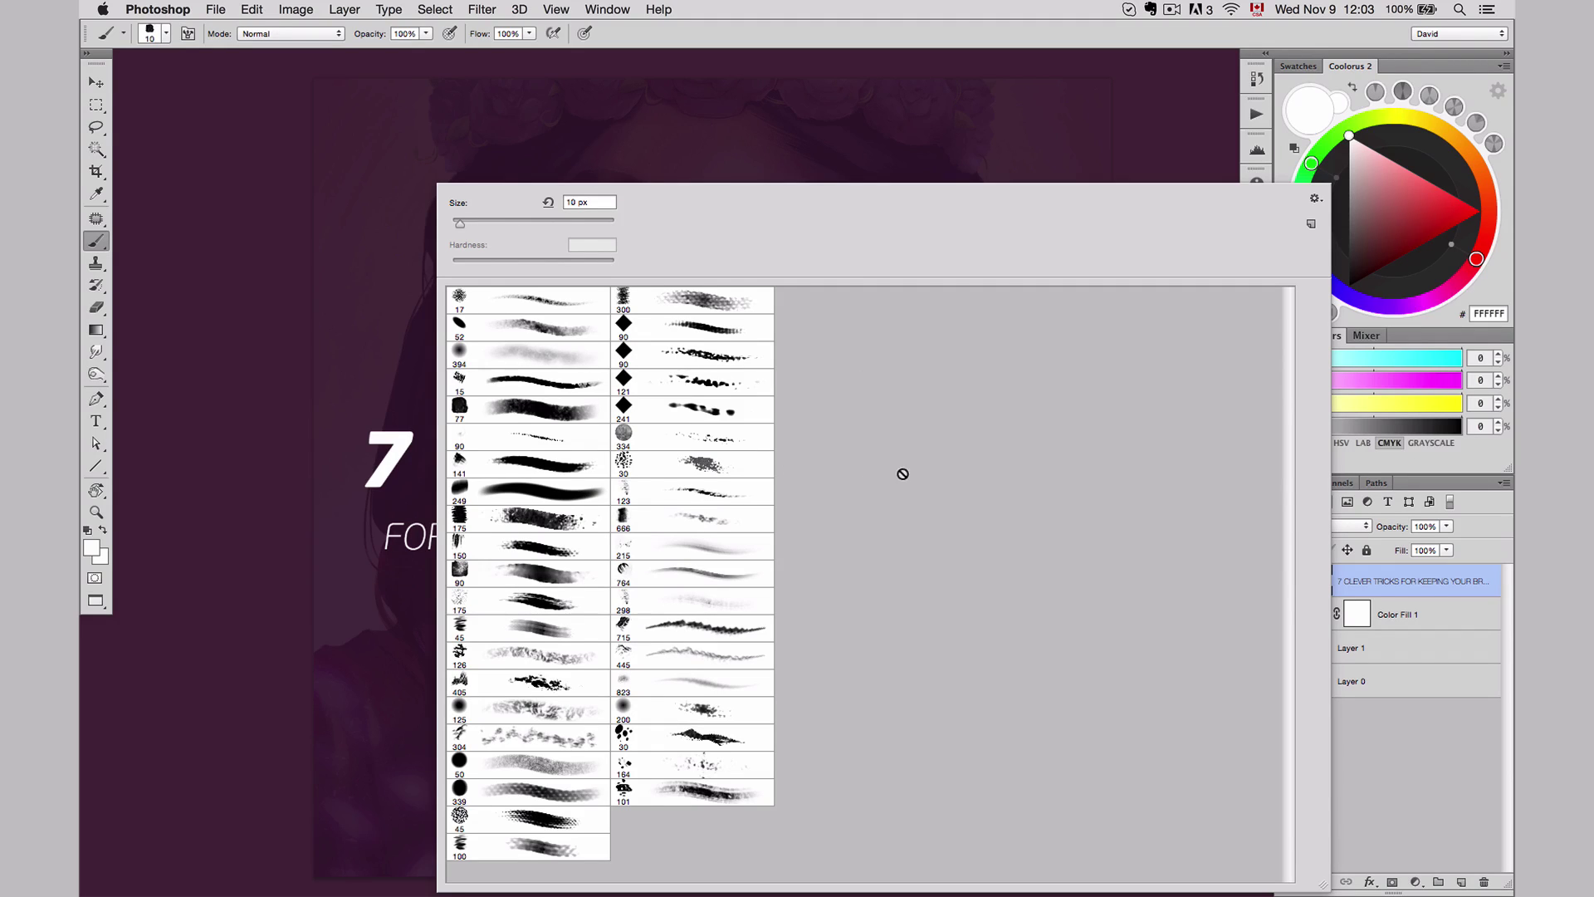
# Step: Replace the current brushes with the Master_list.abr set
pyautogui.click(1316, 200)
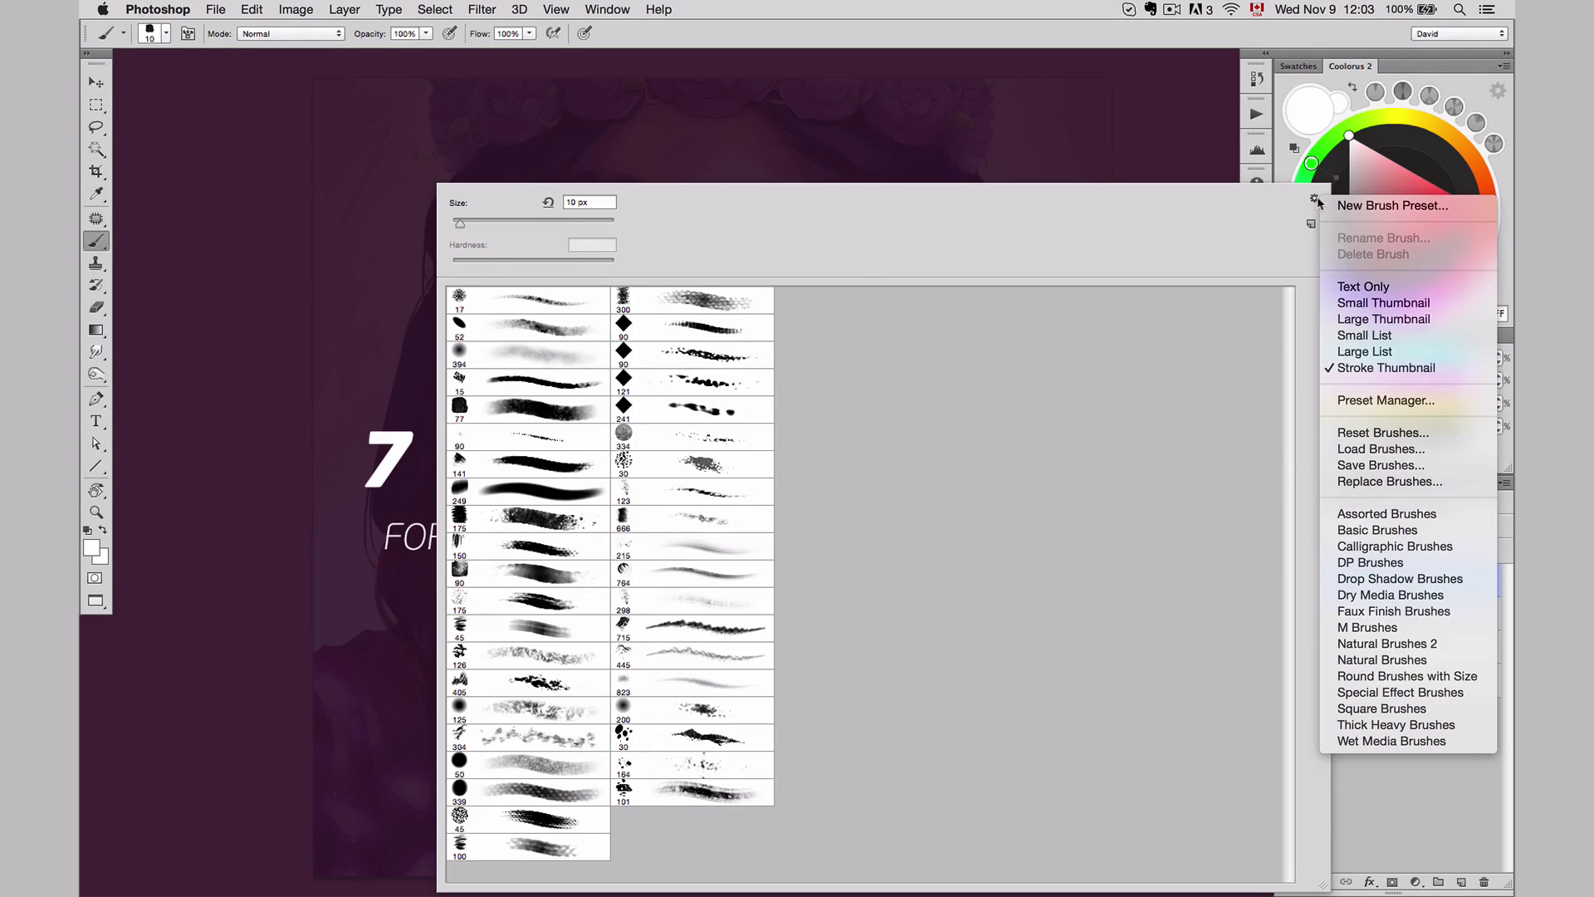
pyautogui.click(1359, 483)
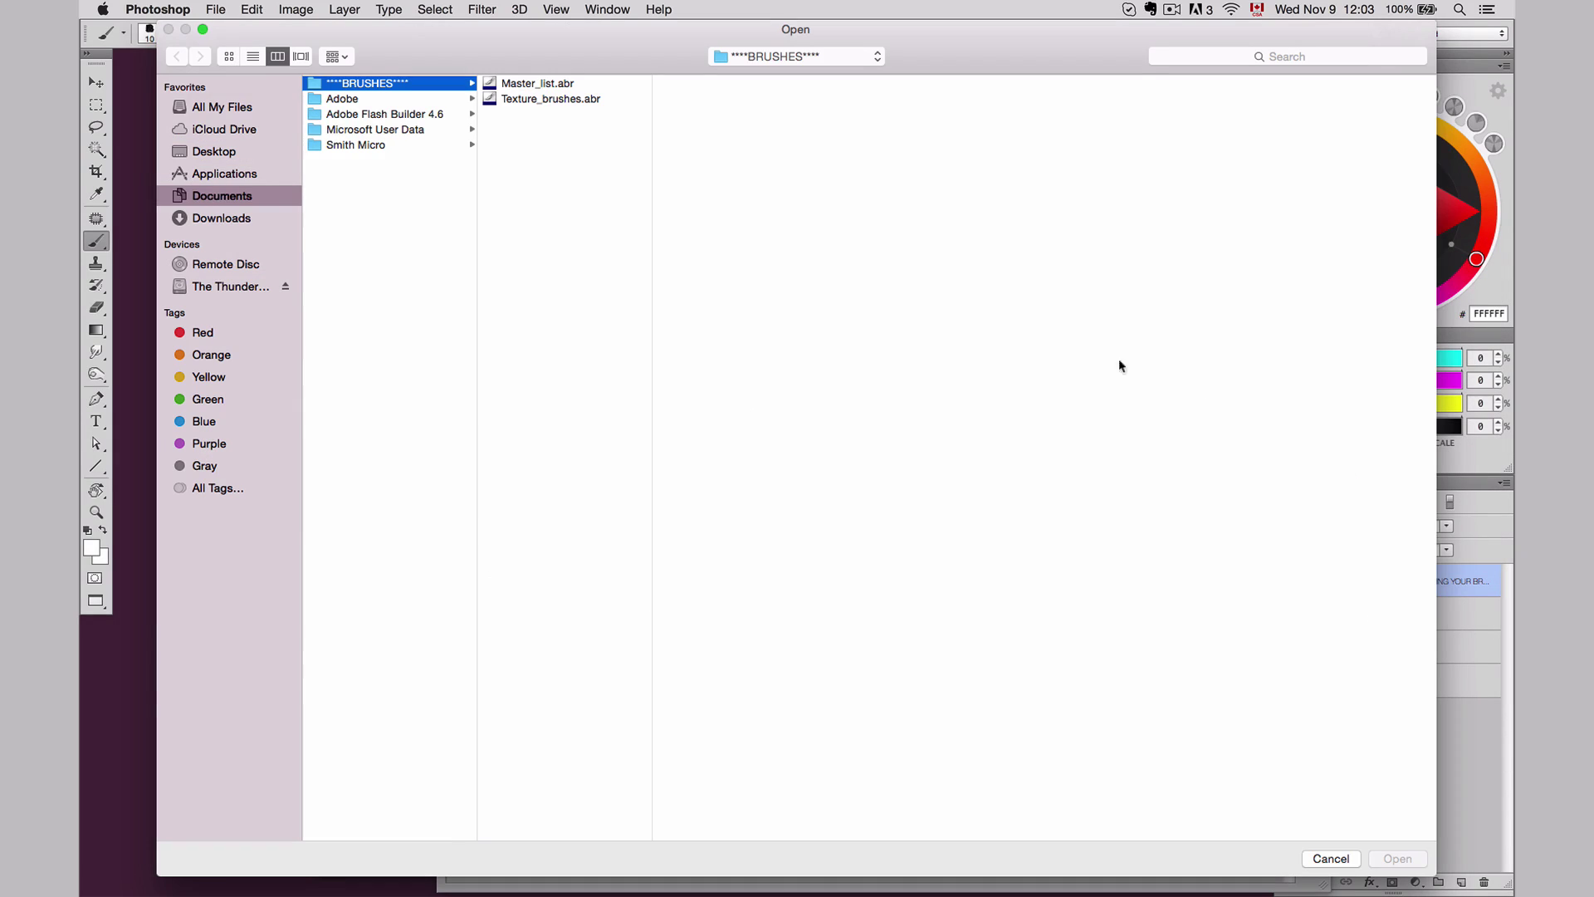
pyautogui.click(535, 84)
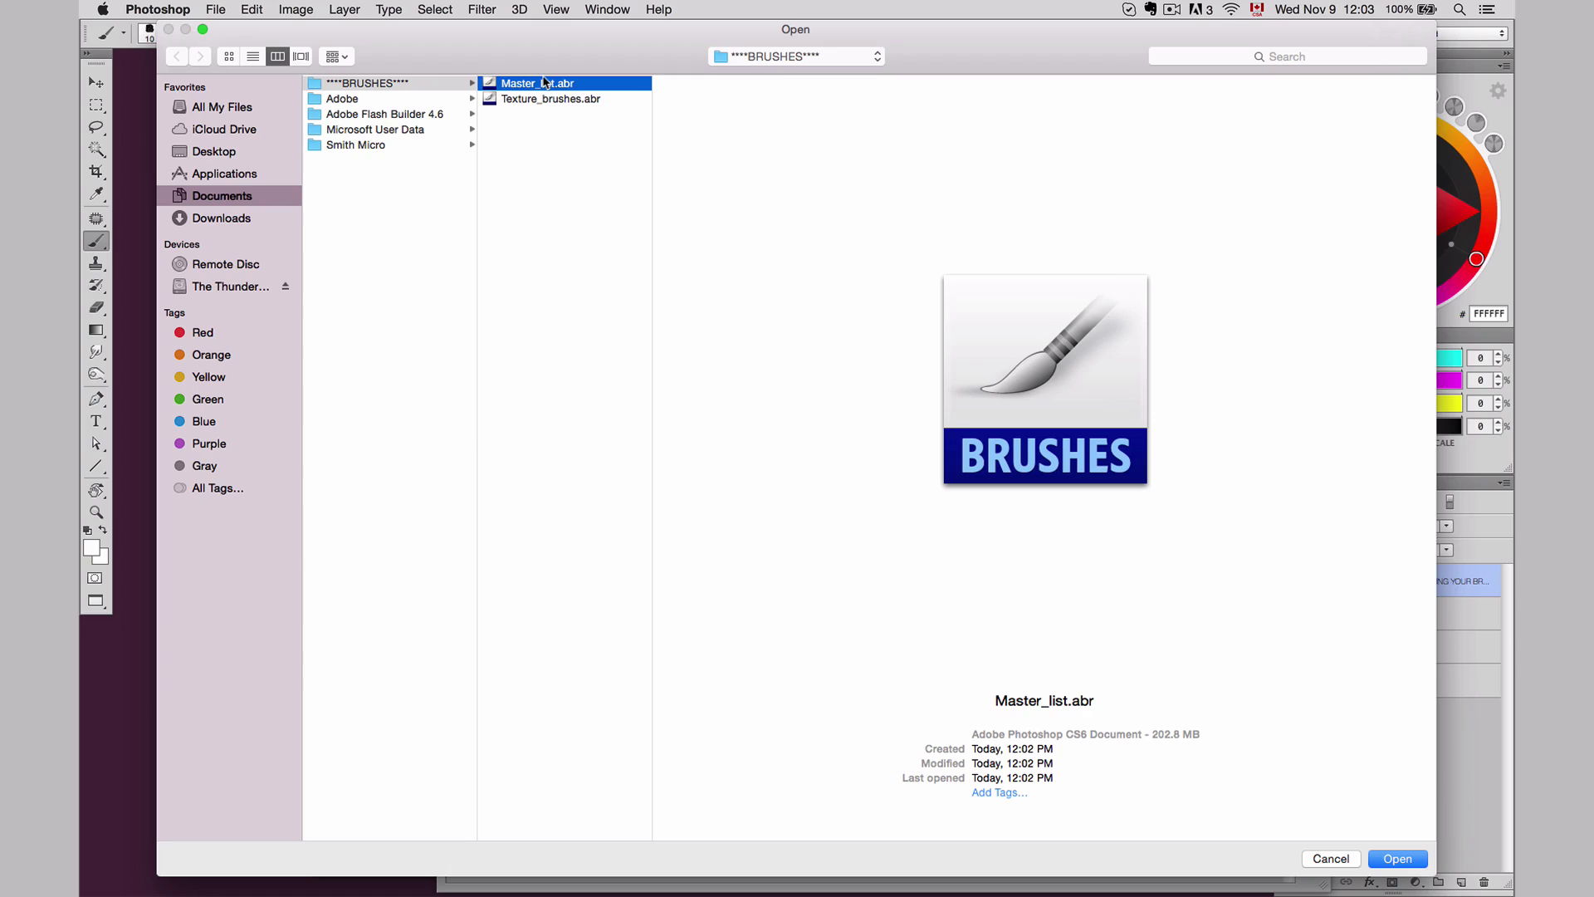
pyautogui.doubleClick(544, 84)
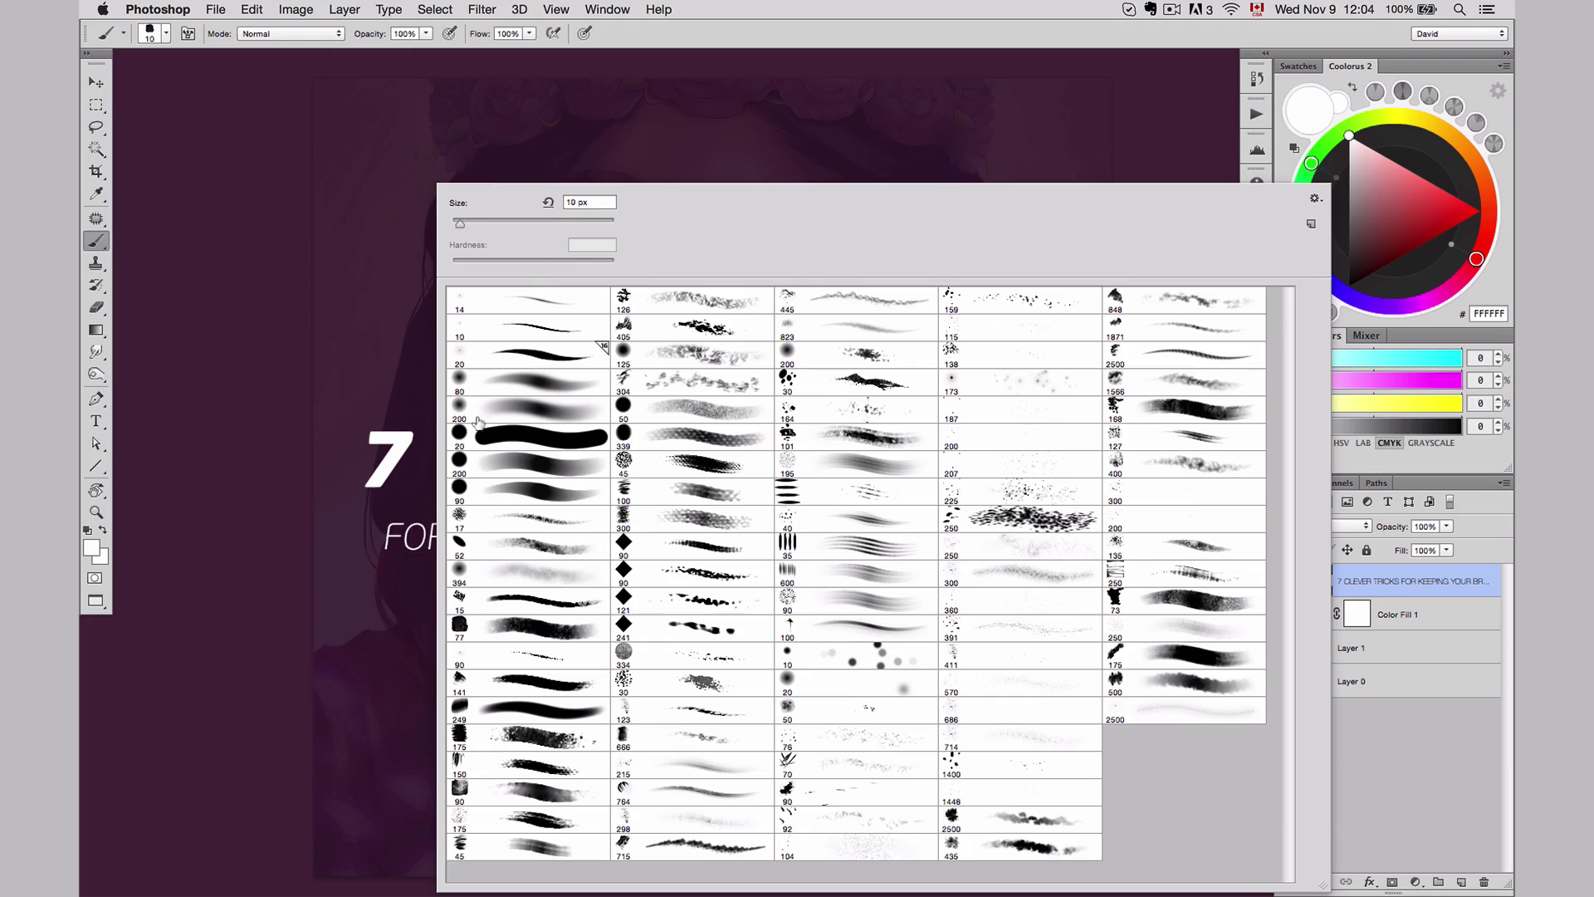
# Step: Open the Preset Manager and select the 17 brush preset
pyautogui.click(1316, 200)
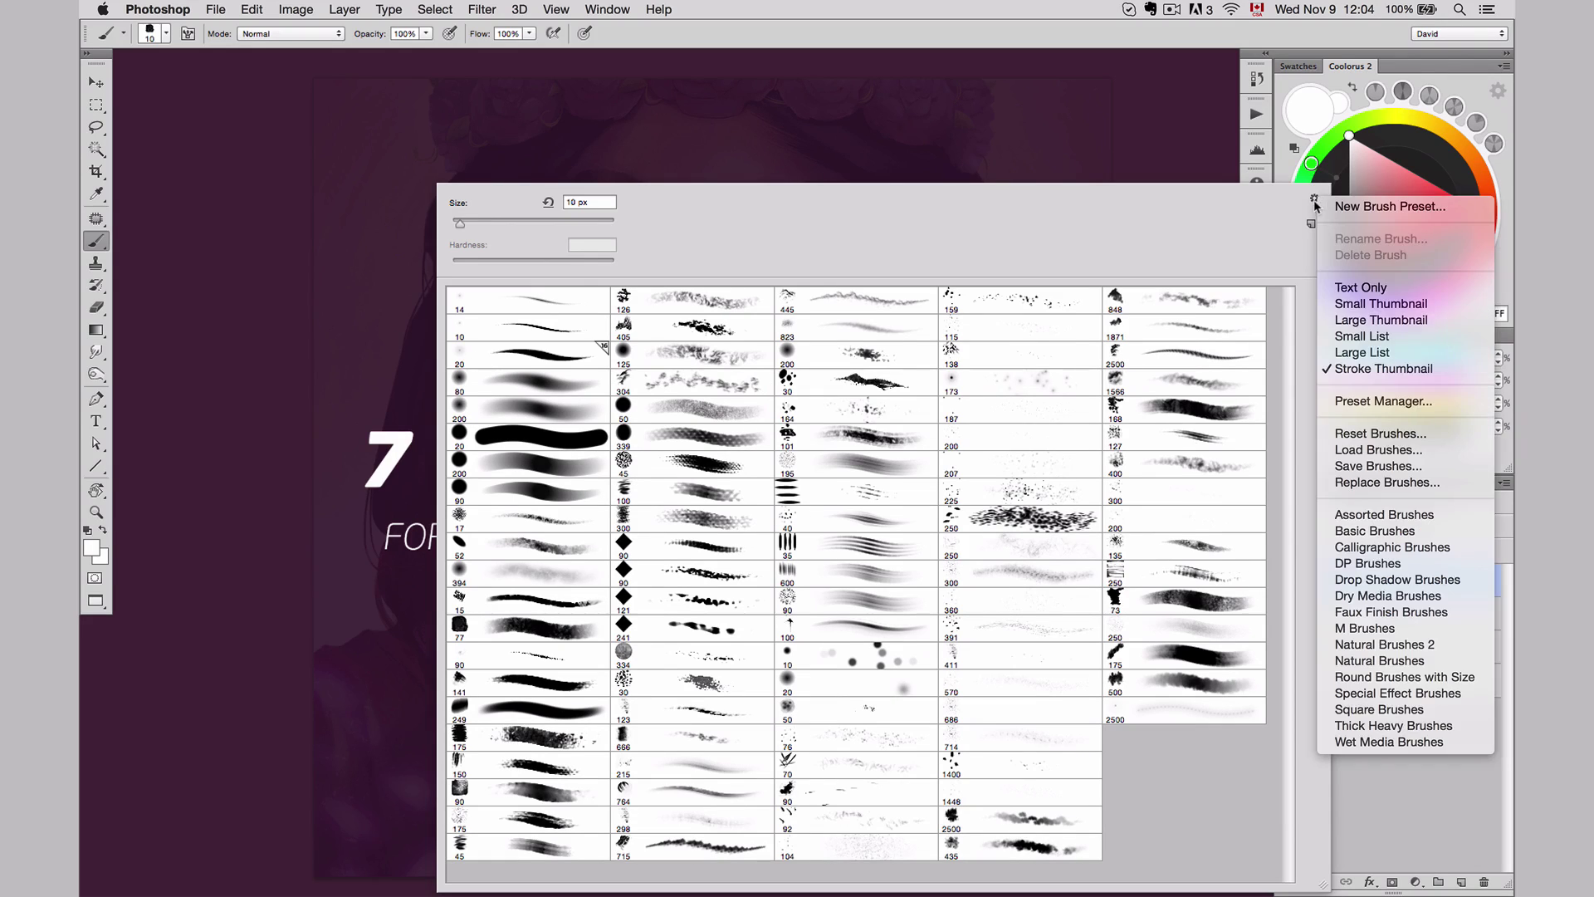
pyautogui.click(1391, 407)
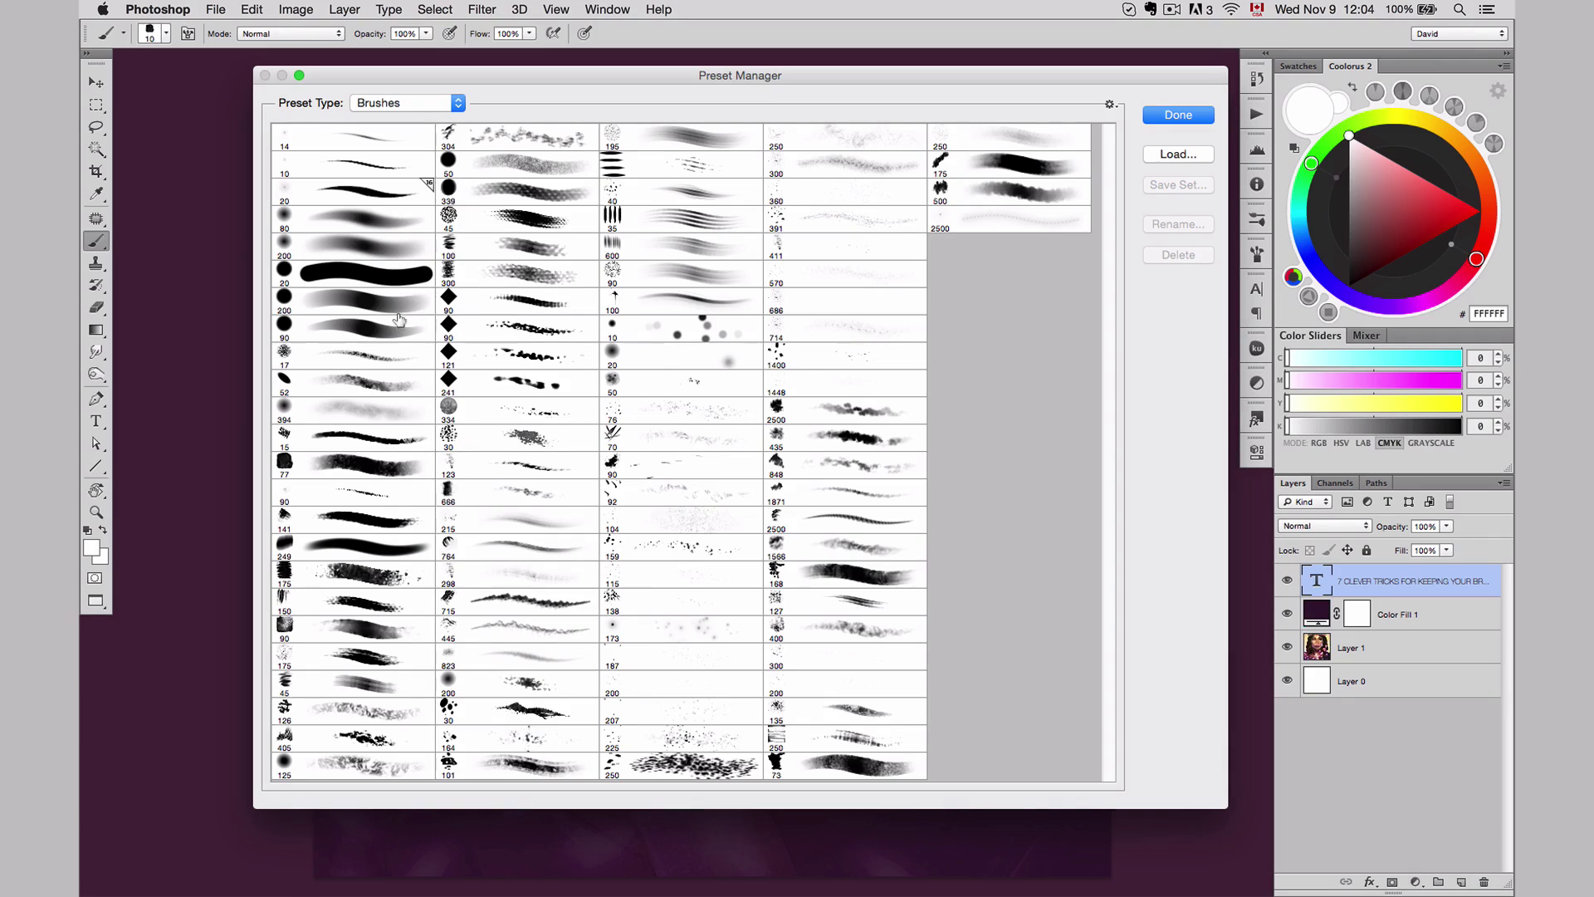
pyautogui.click(384, 356)
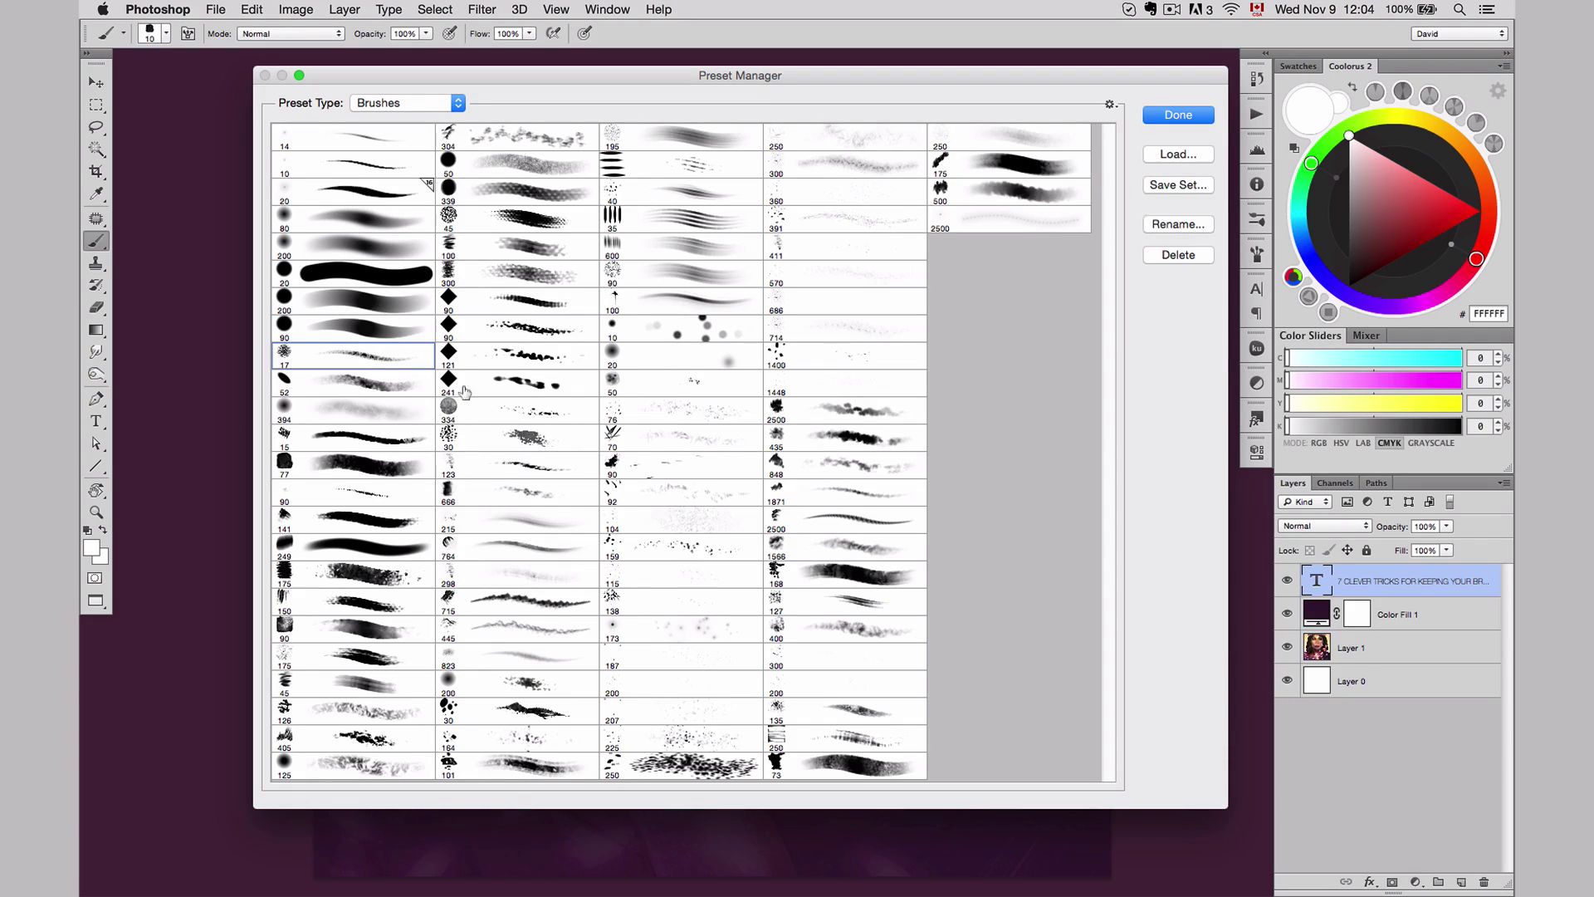
# Step: Delete the unwanted brush presets and close the Preset Manager
pyautogui.keyDown('shift'); pyautogui.click(1005, 226); pyautogui.keyUp('shift')
pyautogui.click(1172, 256)
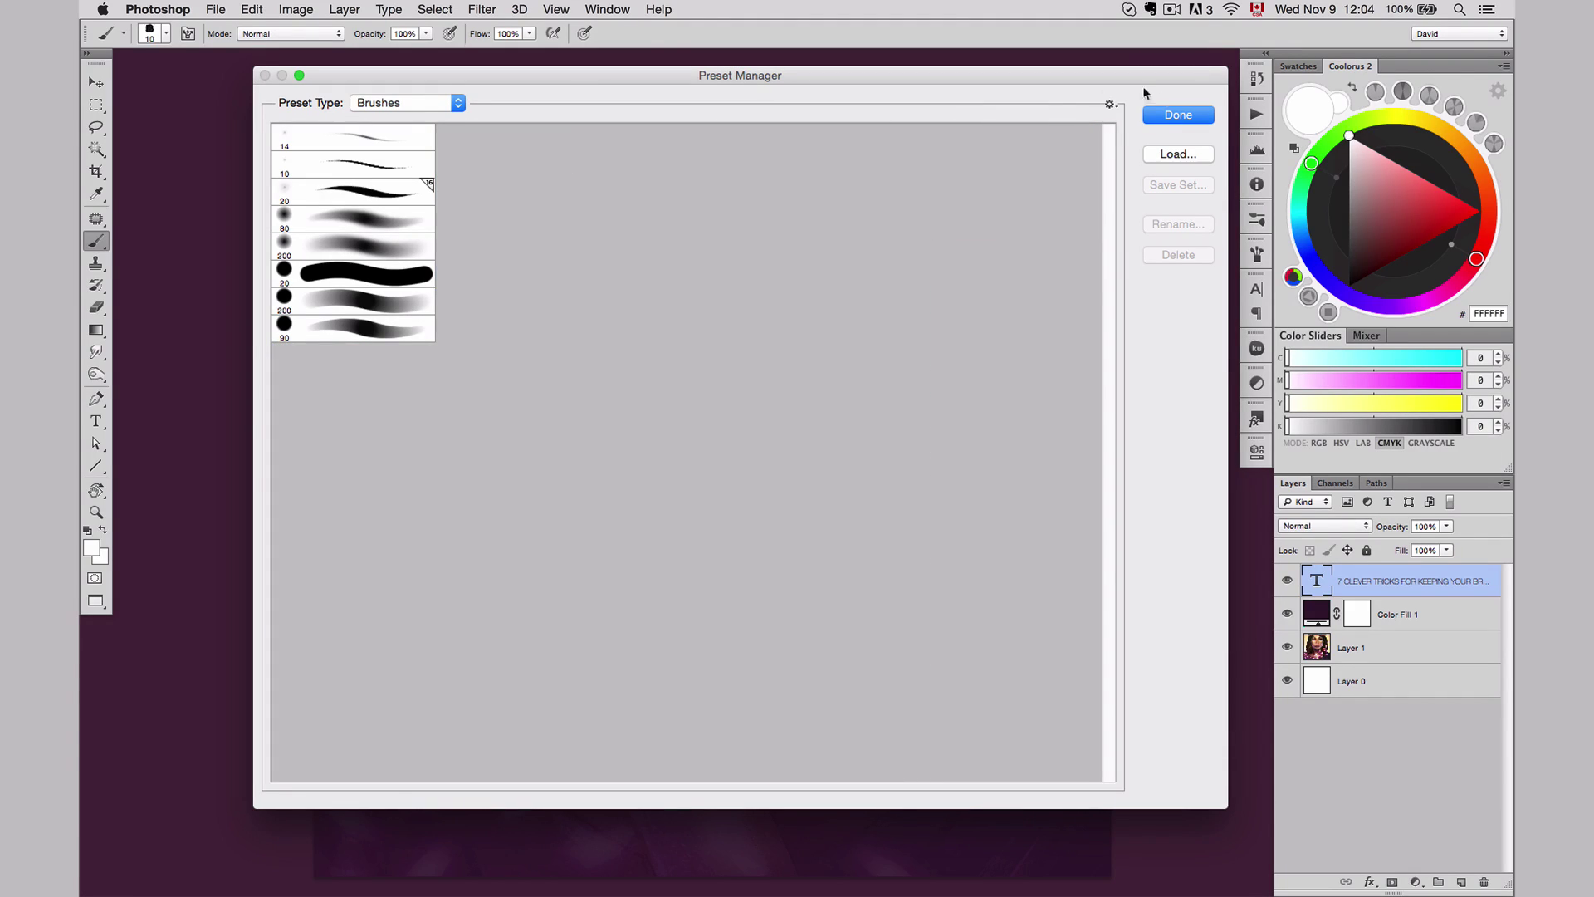
pyautogui.click(1166, 115)
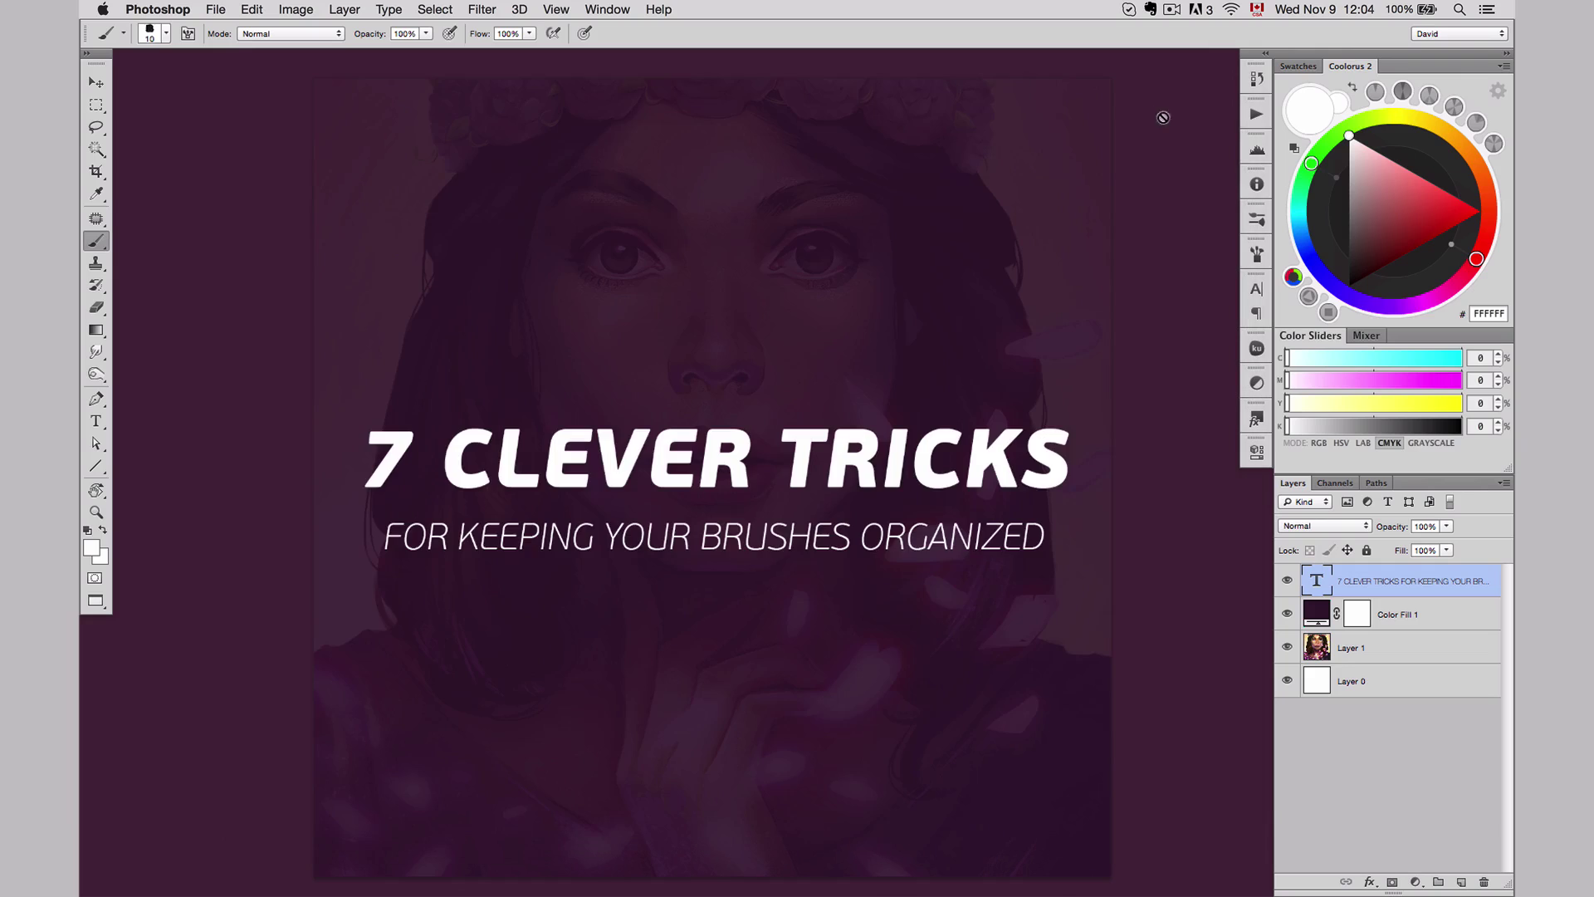
# Step: Save the trimmed essential brushes as a new brush set file named 'Brushes'
pyautogui.rightClick(420, 235)
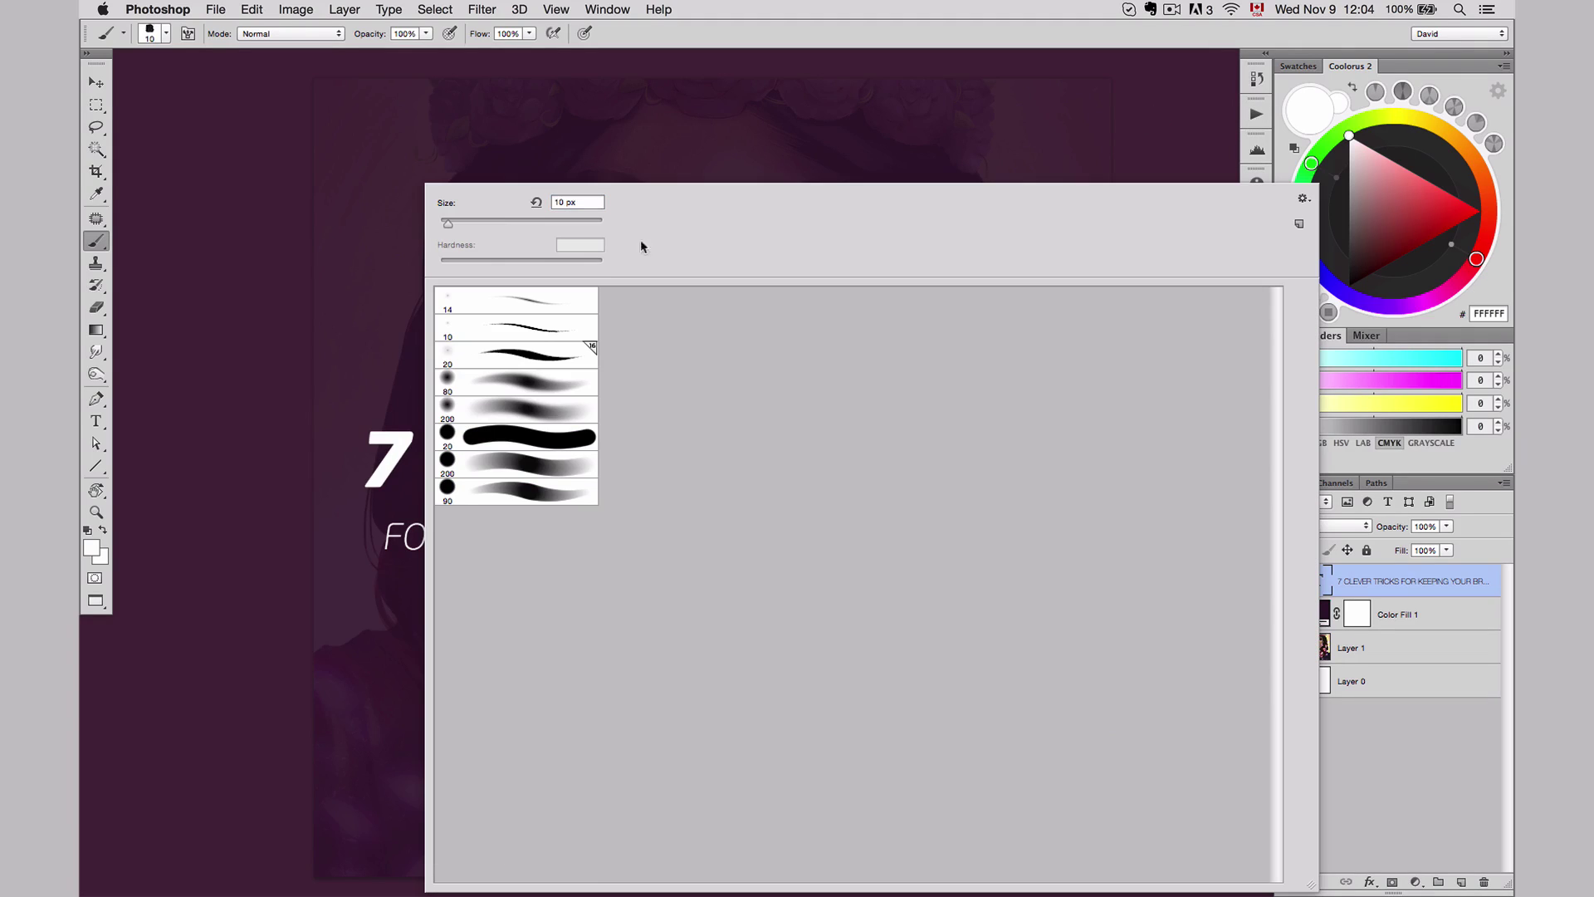
pyautogui.click(1303, 201)
pyautogui.click(1341, 457)
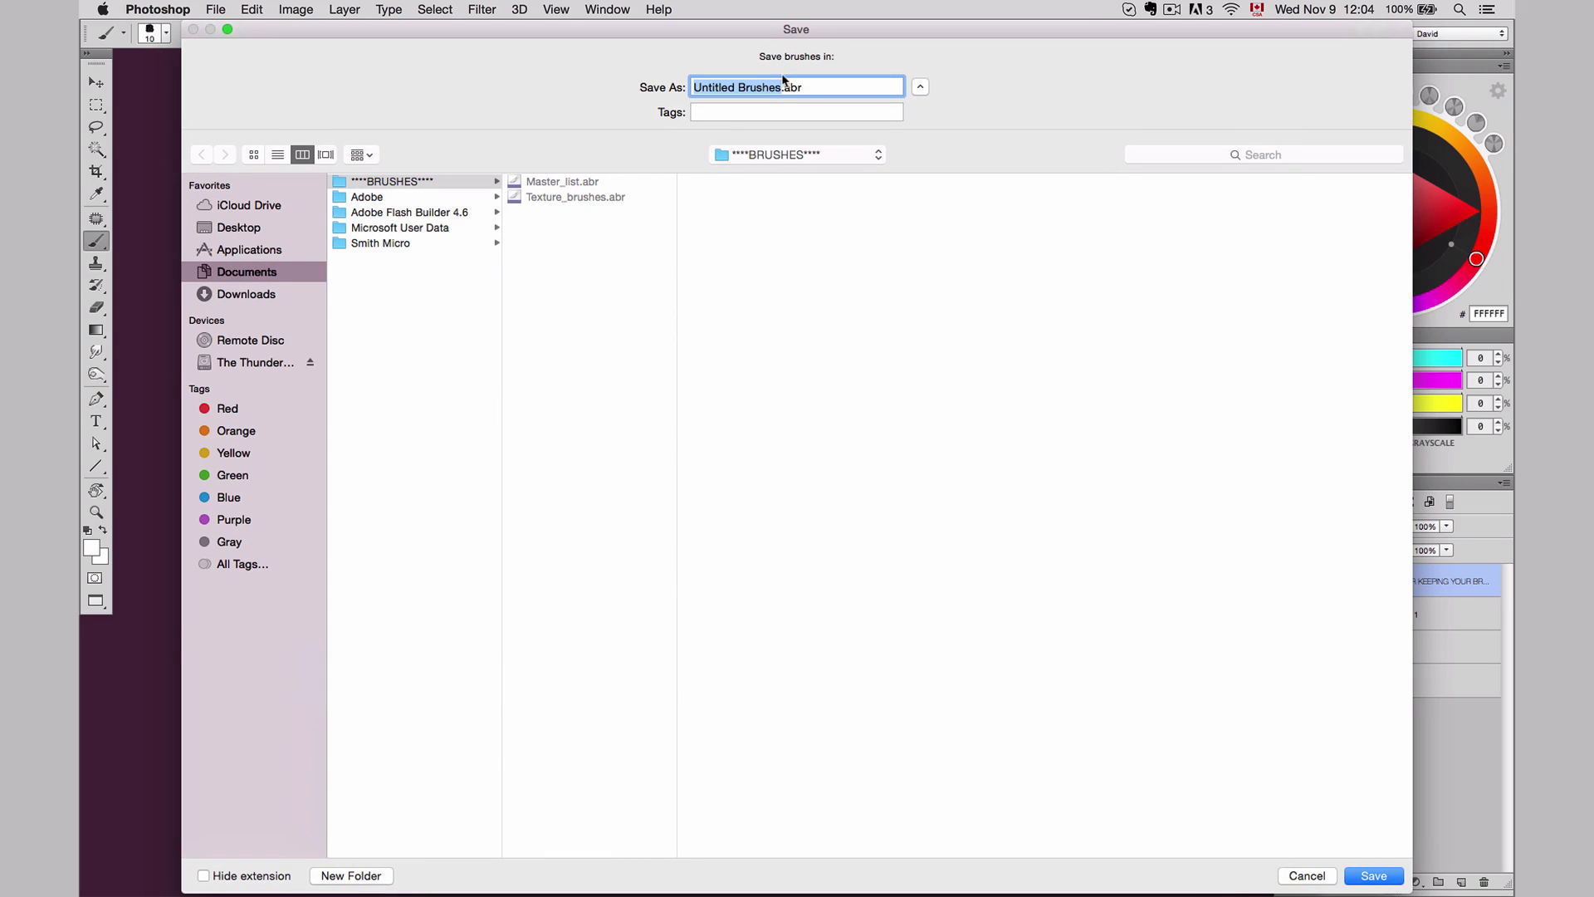
pyautogui.write('Brushes')
pyautogui.click(1377, 876)
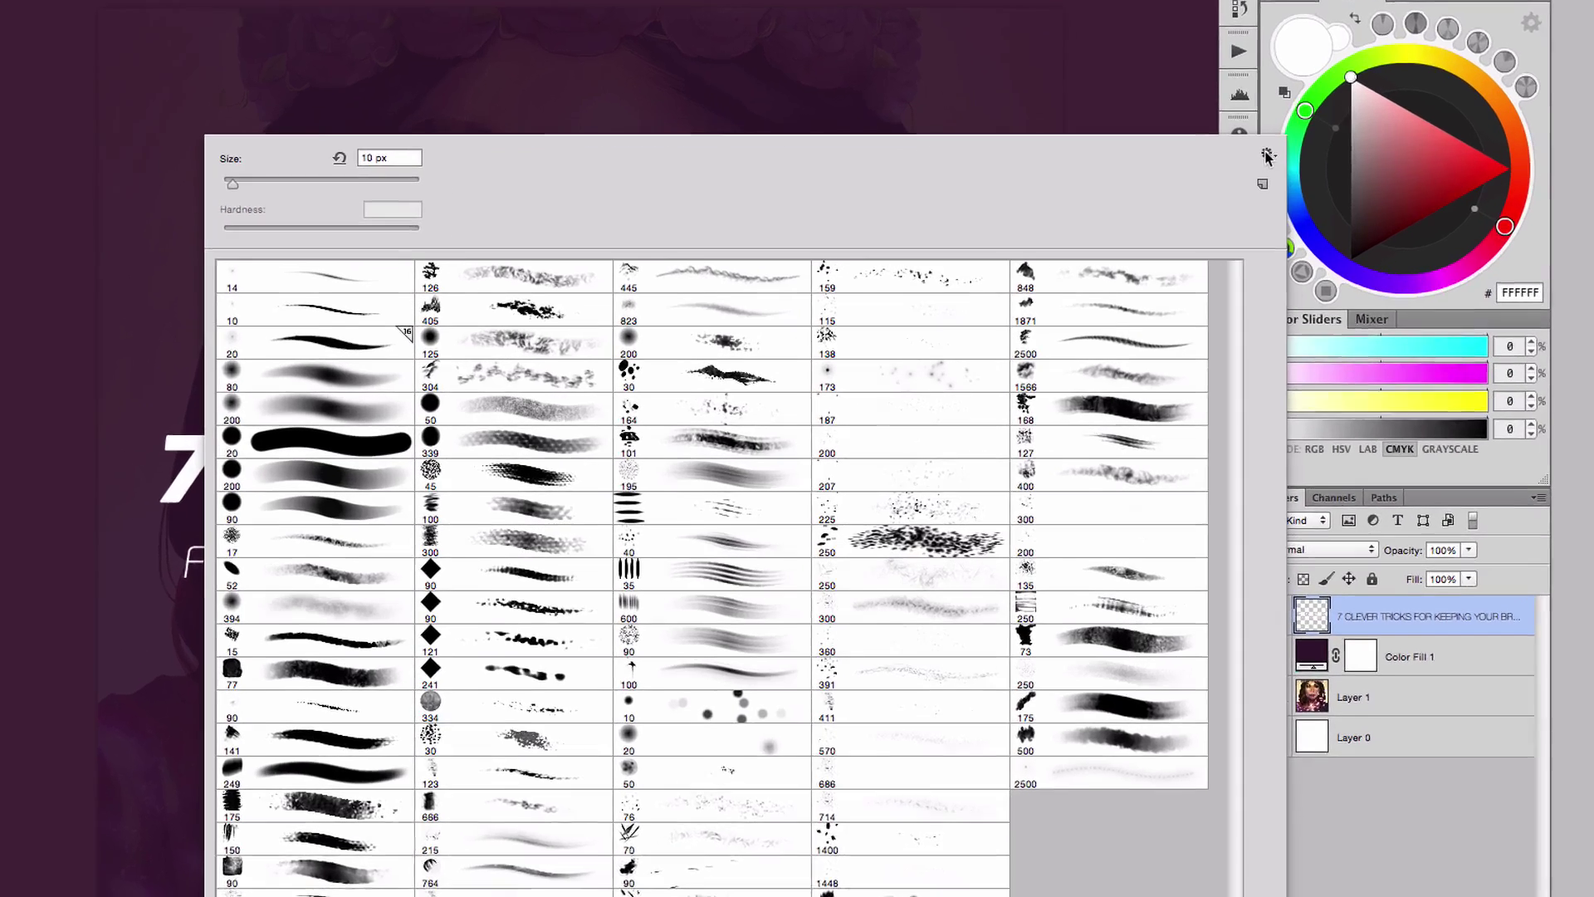
pyautogui.click(1279, 202)
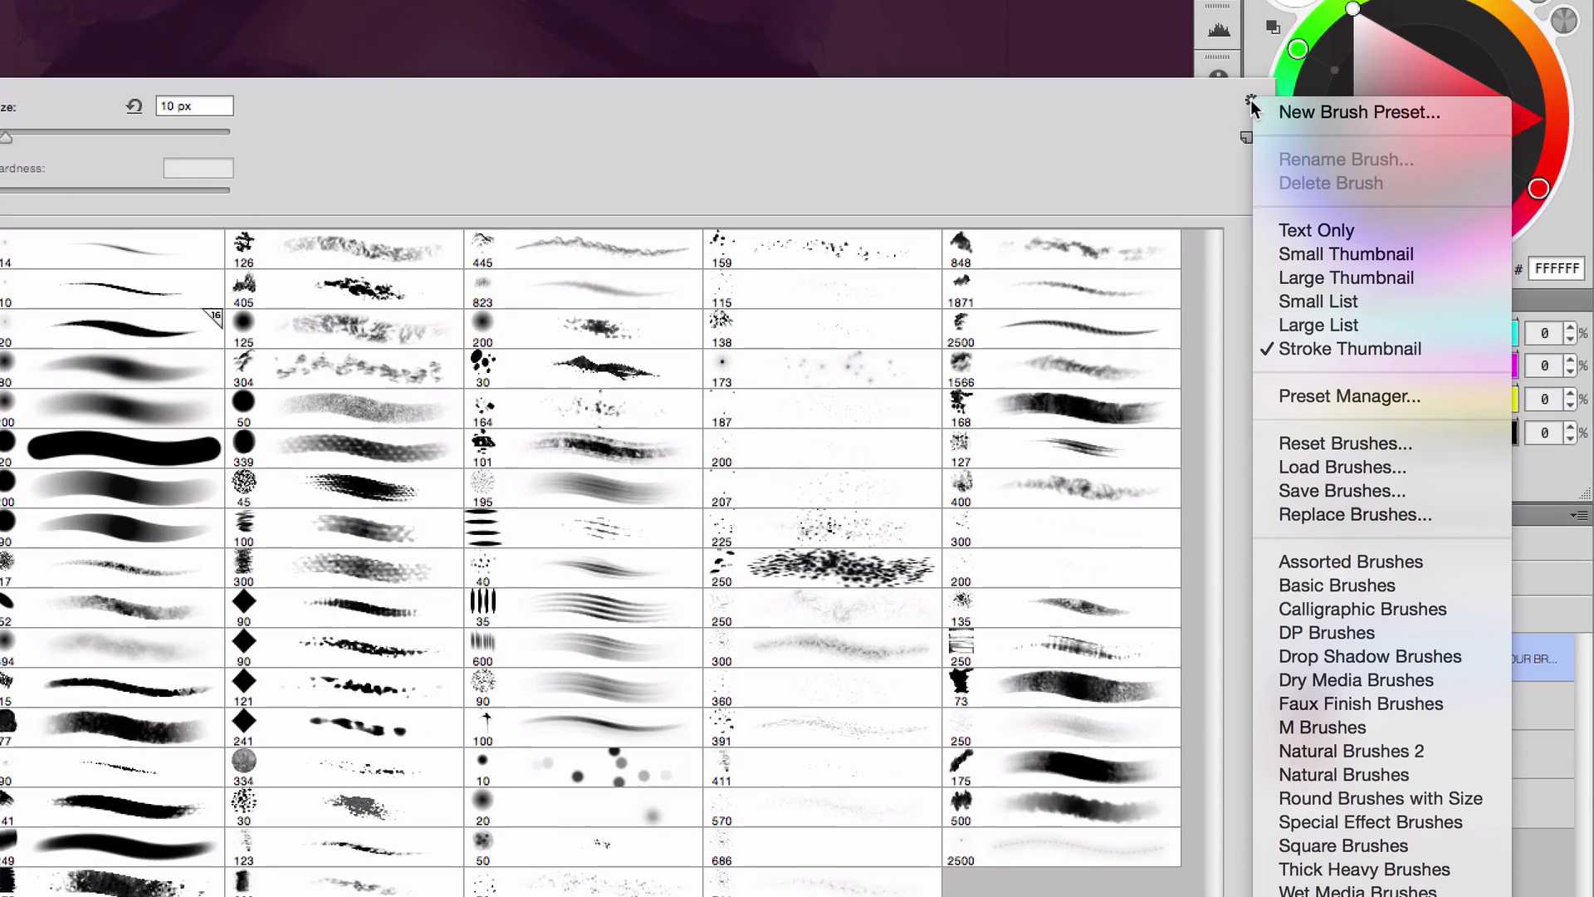
pyautogui.click(1312, 230)
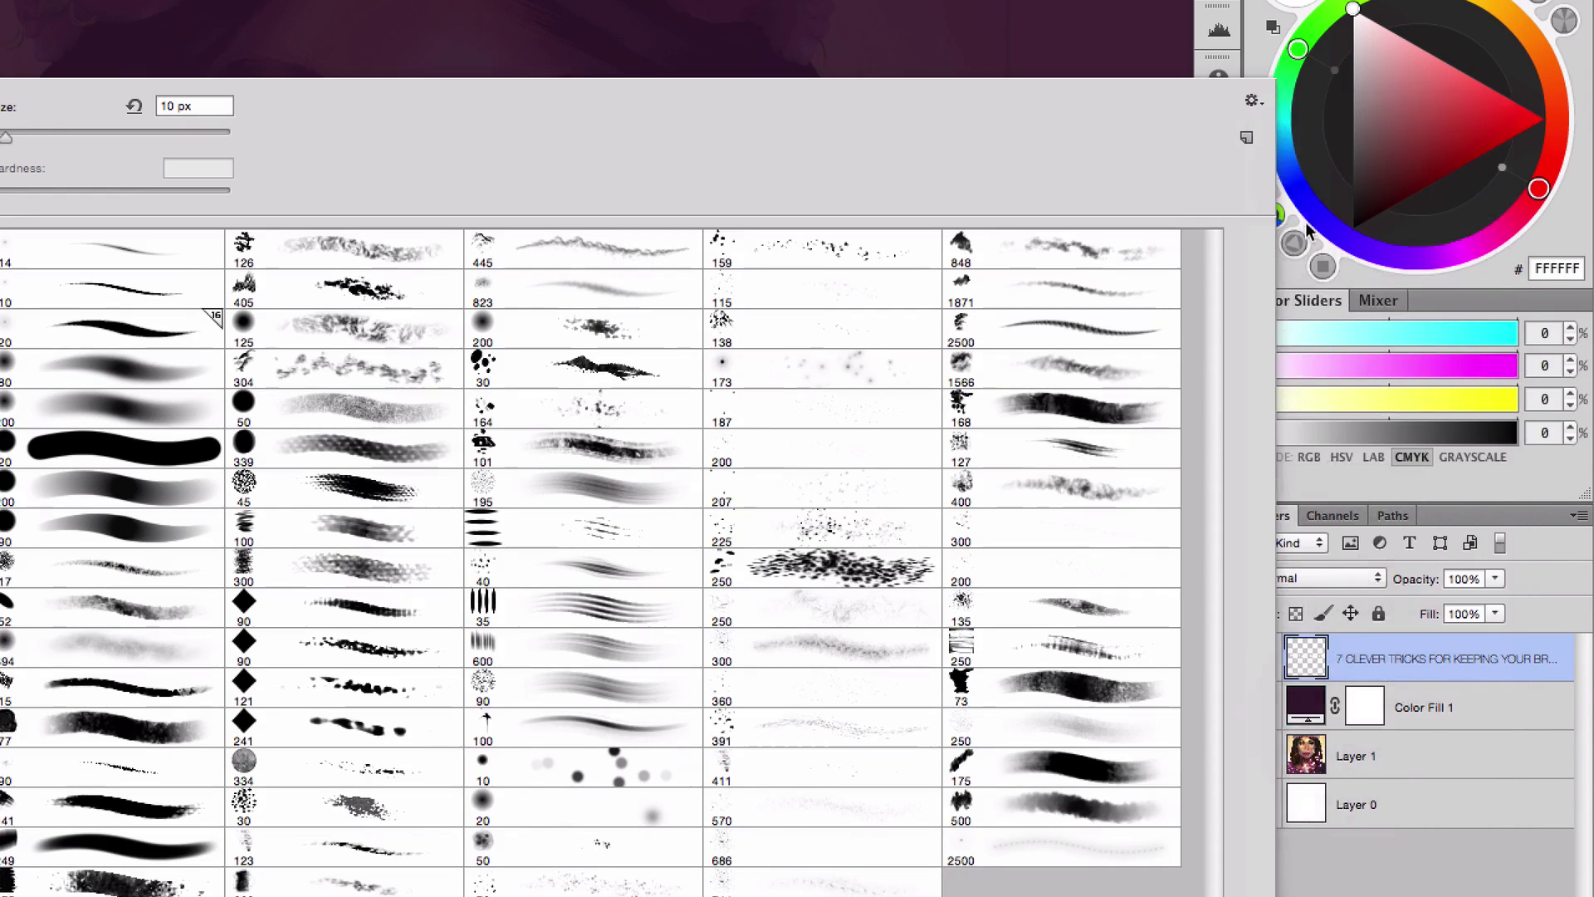
pyautogui.click(1251, 100)
pyautogui.click(1312, 253)
pyautogui.click(1251, 104)
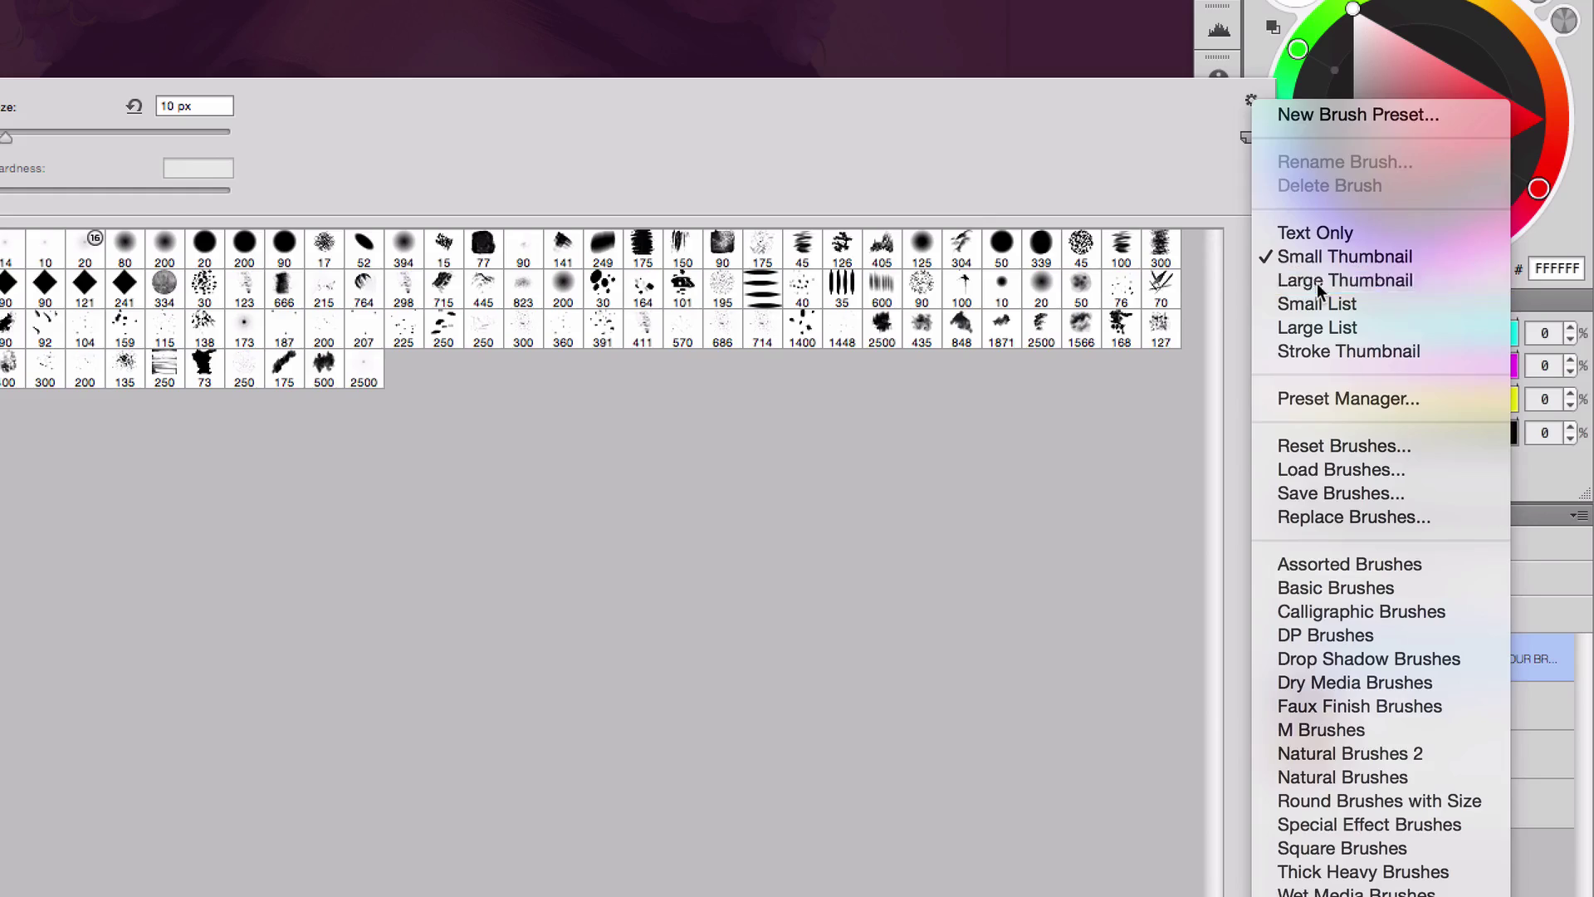
pyautogui.click(1317, 276)
pyautogui.click(1253, 103)
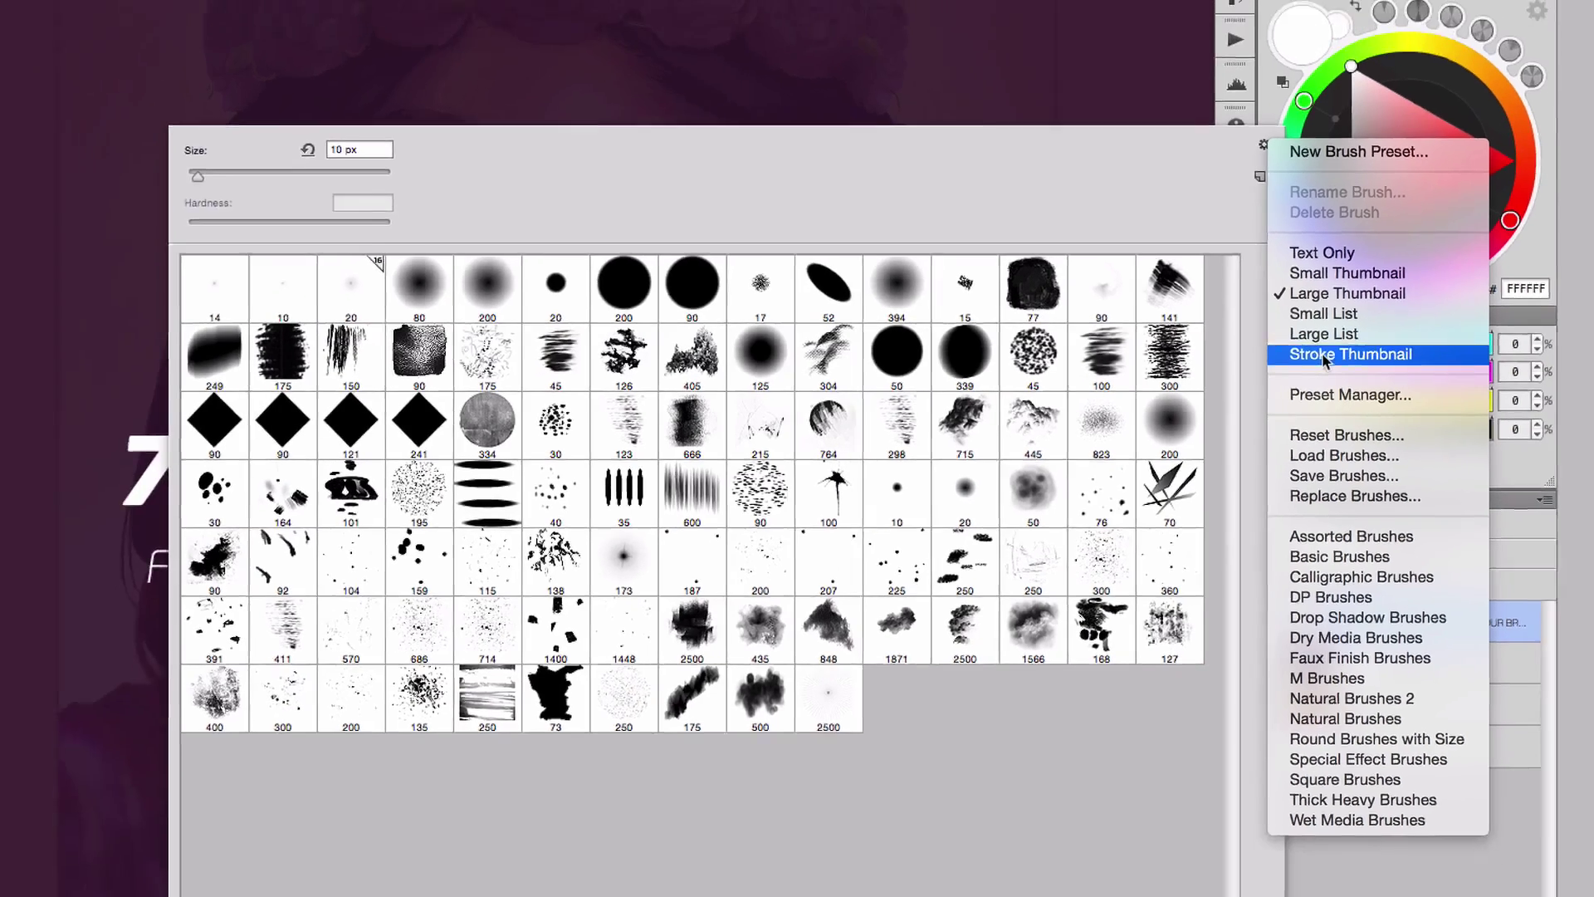
pyautogui.click(1319, 346)
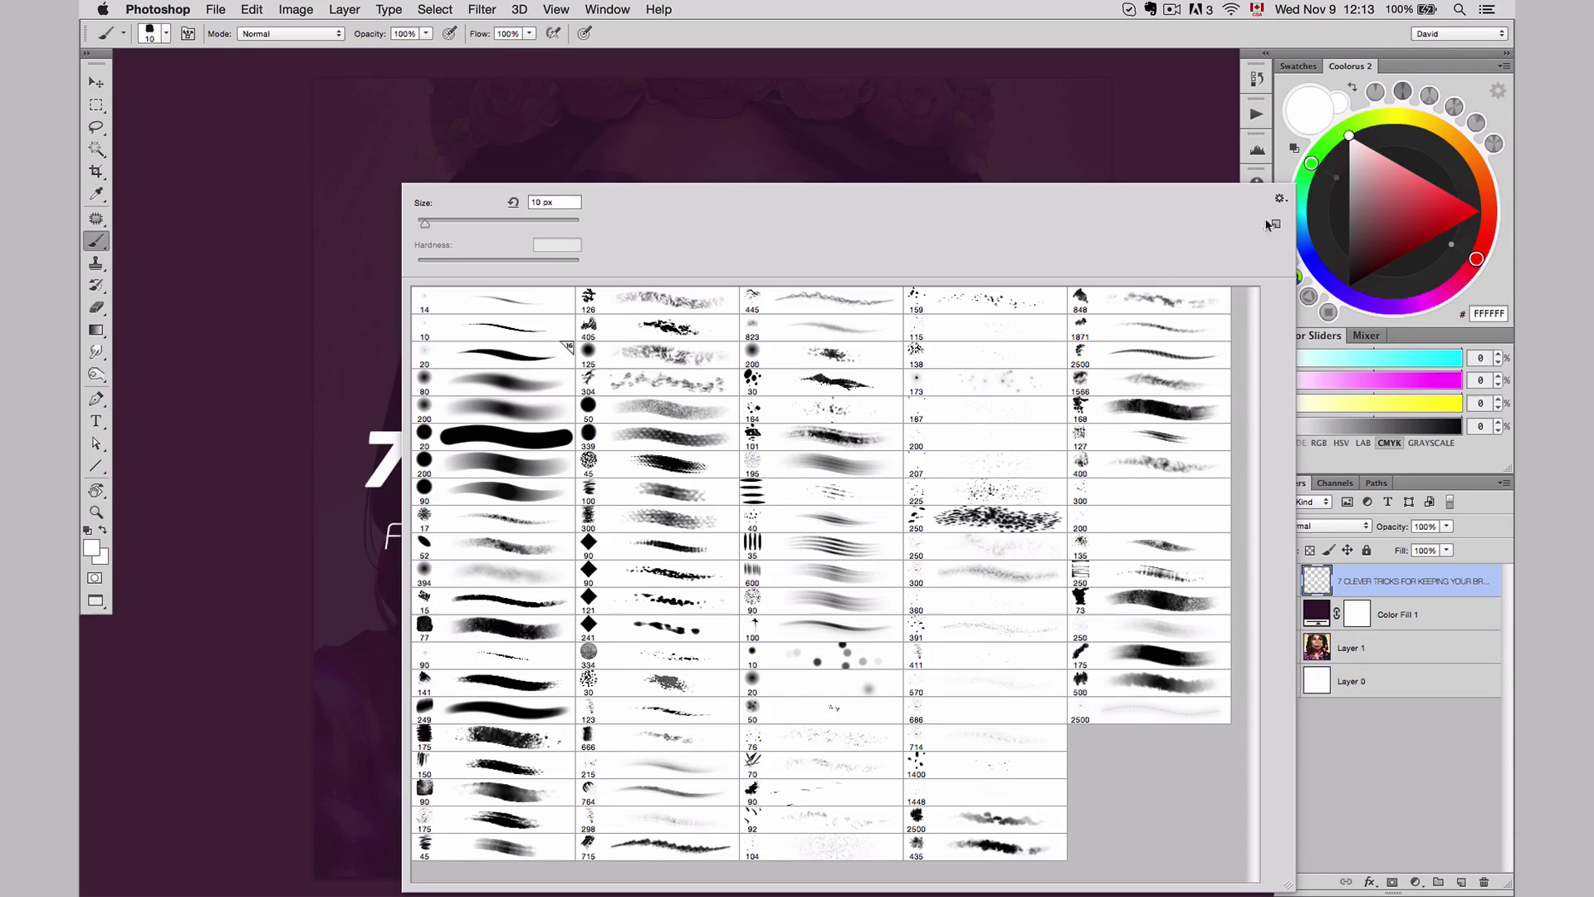
pyautogui.click(1280, 199)
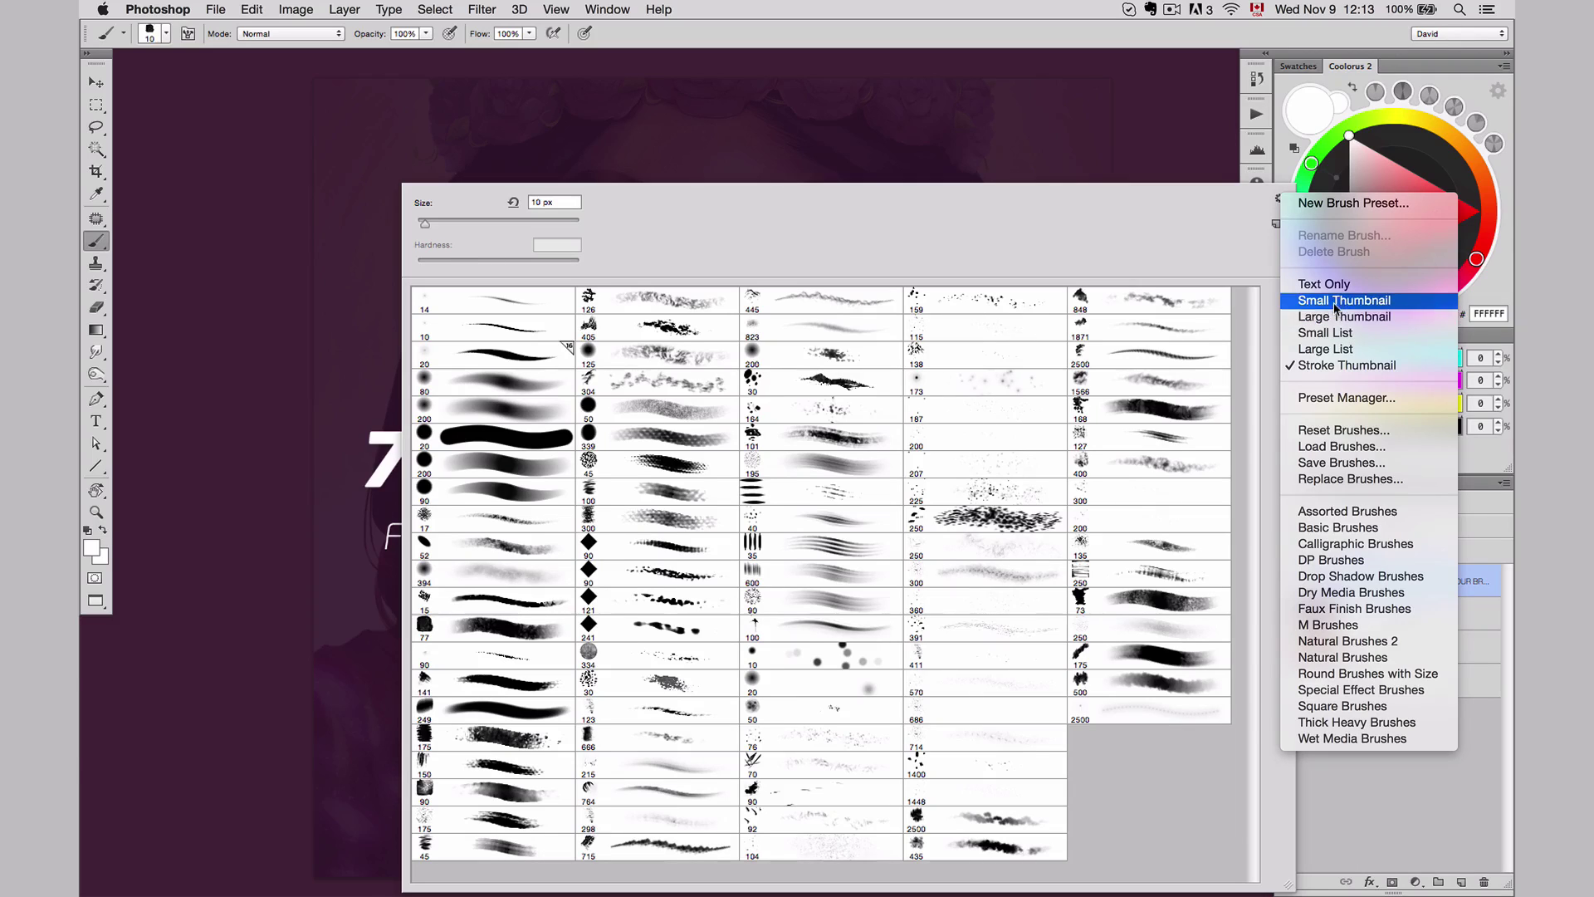
pyautogui.click(1345, 349)
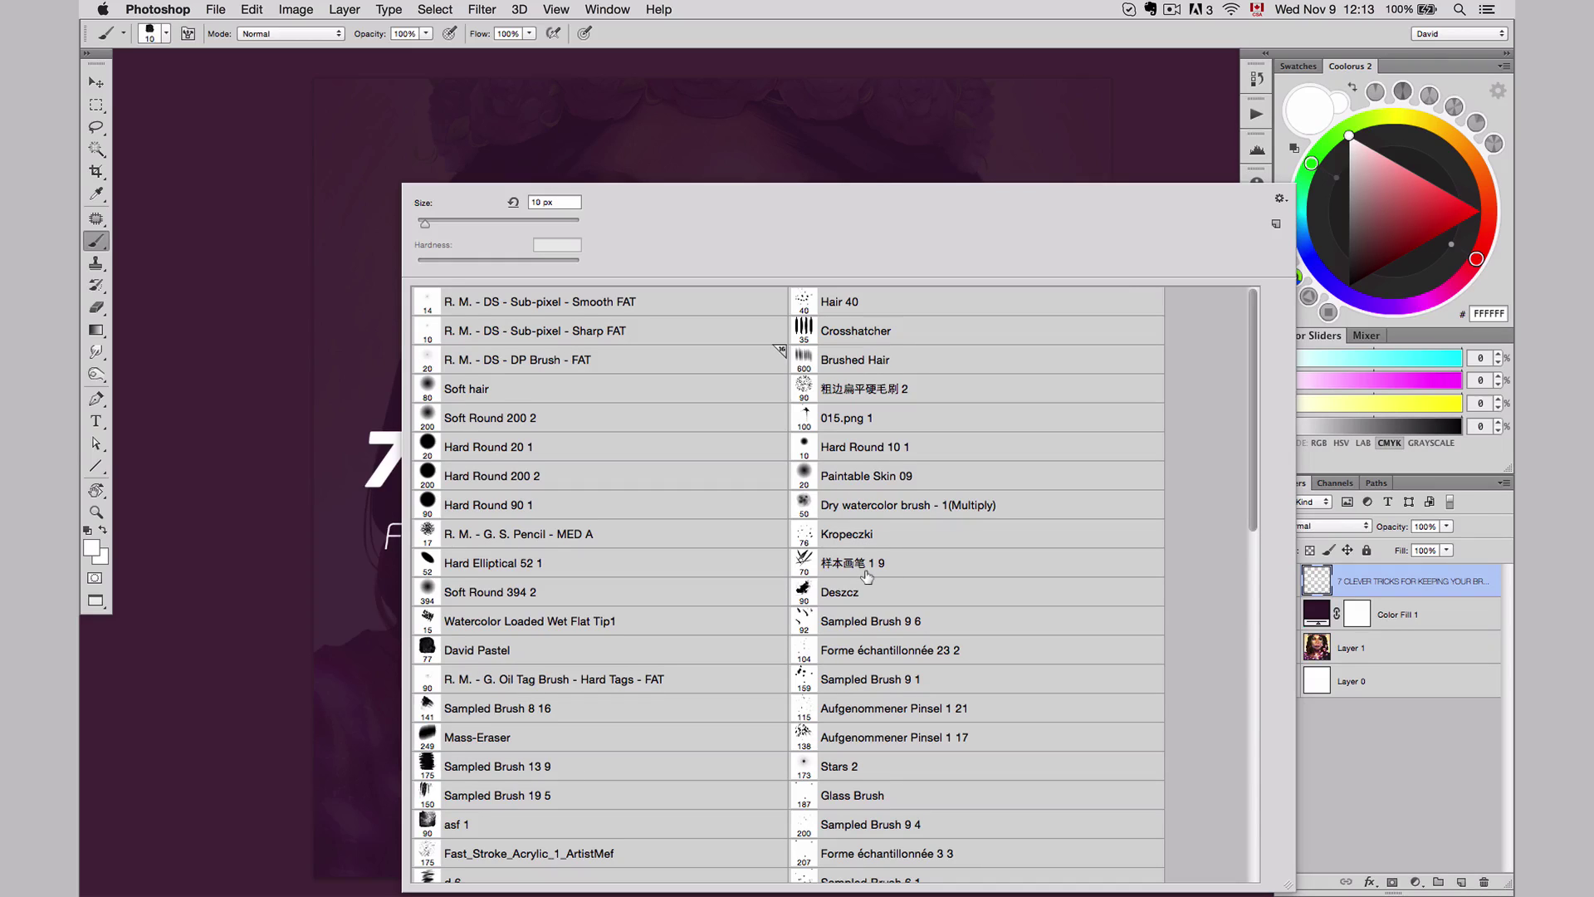
pyautogui.click(1281, 201)
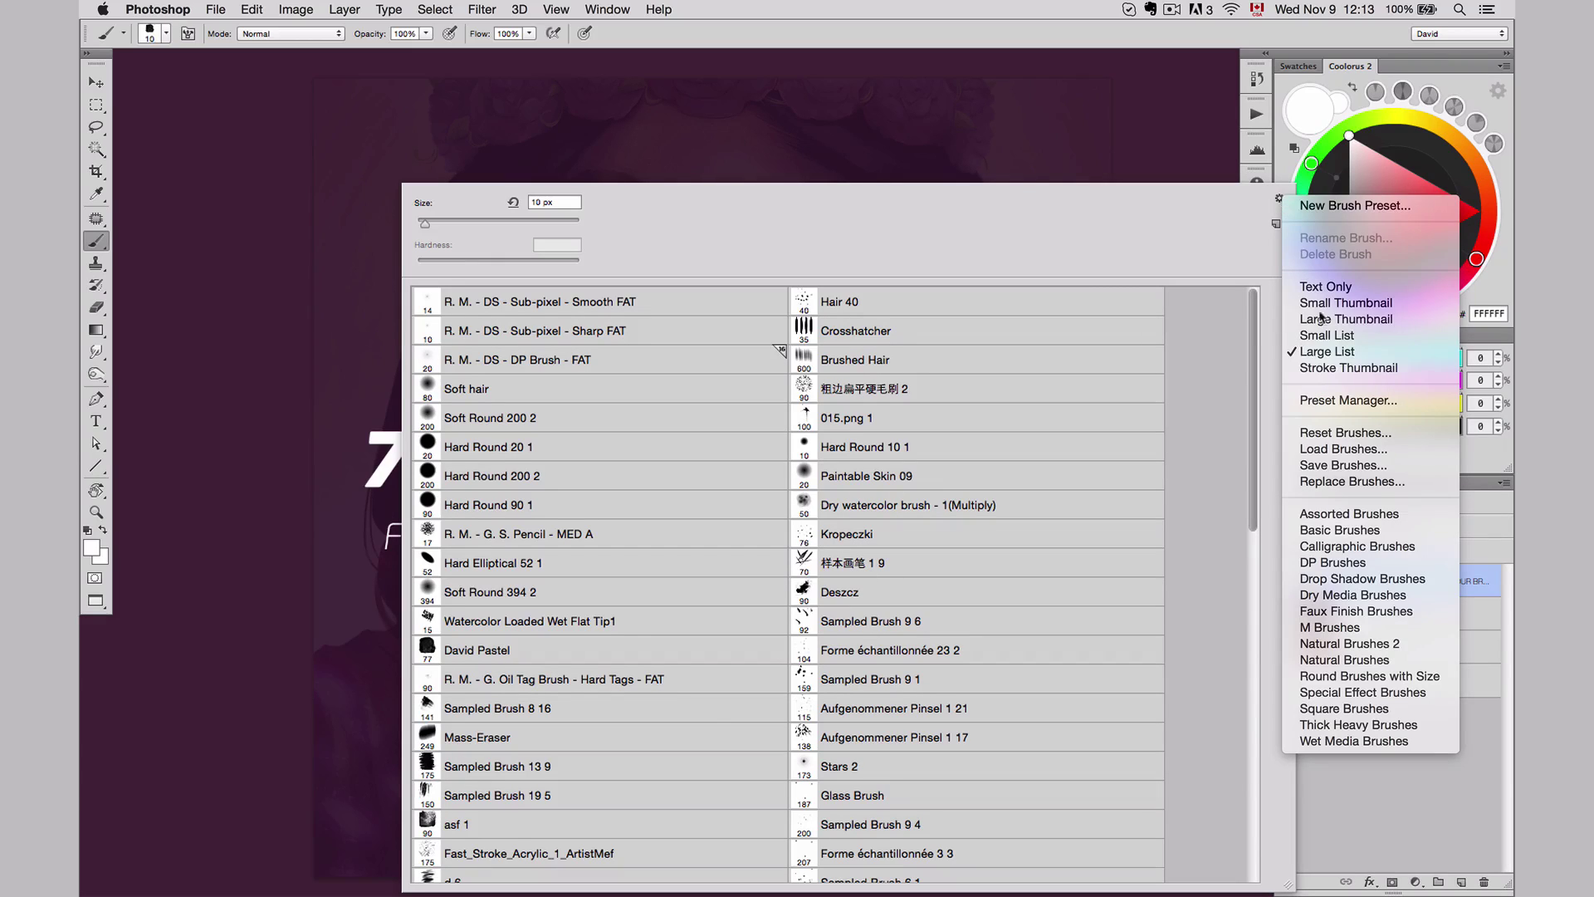
pyautogui.click(1339, 365)
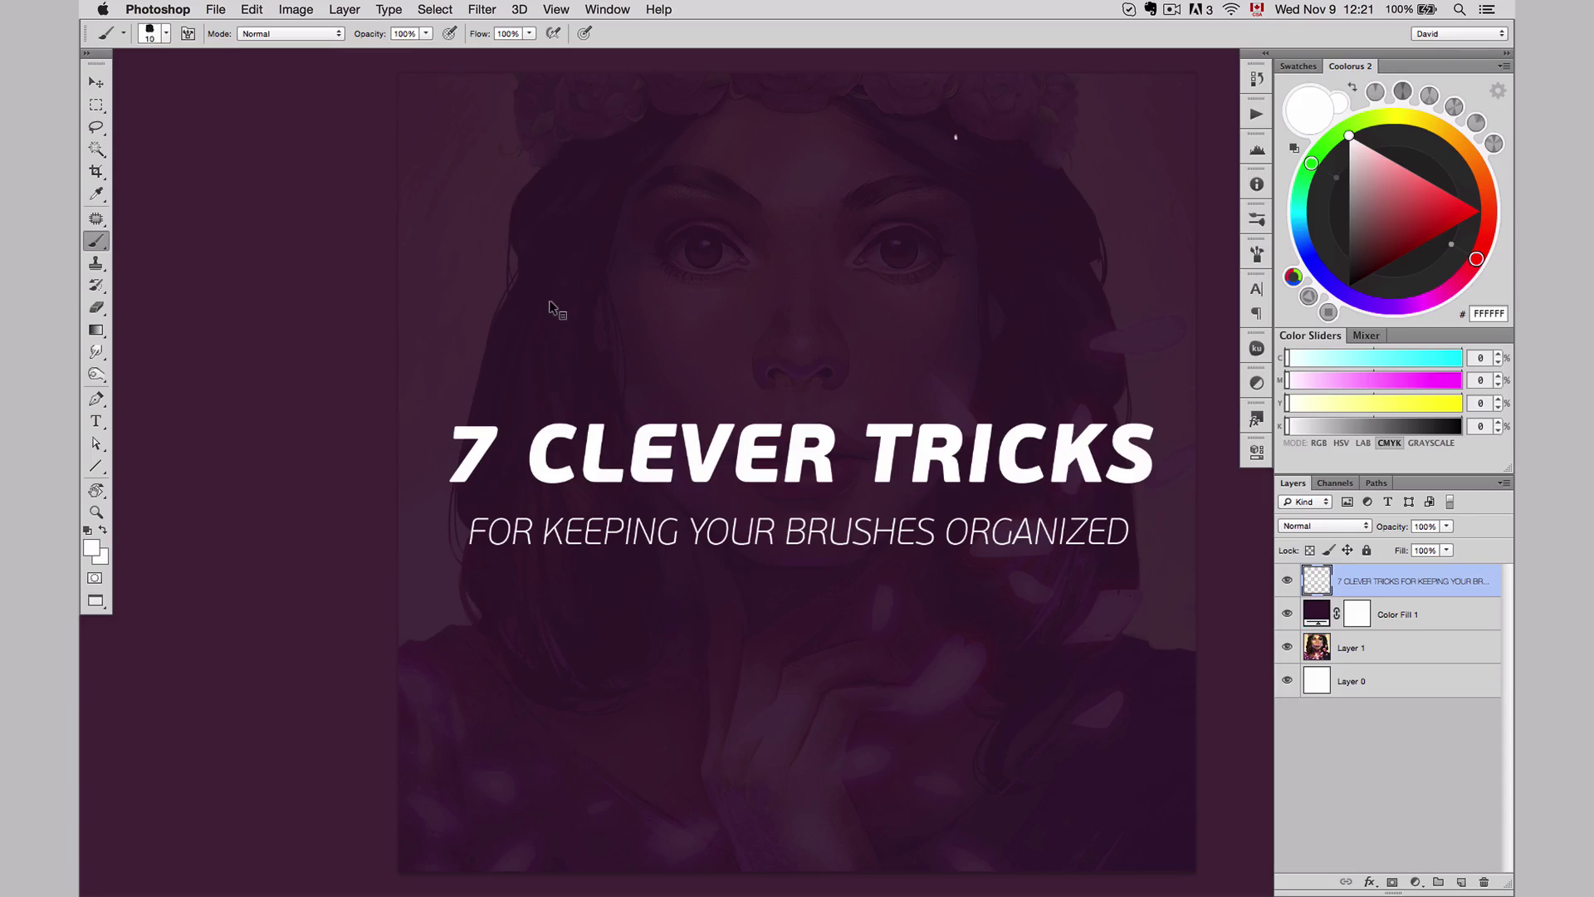
# Step: Confirm the image is 500×500 px in Image Size, leaving it unchanged
pyautogui.rightClick(558, 305)
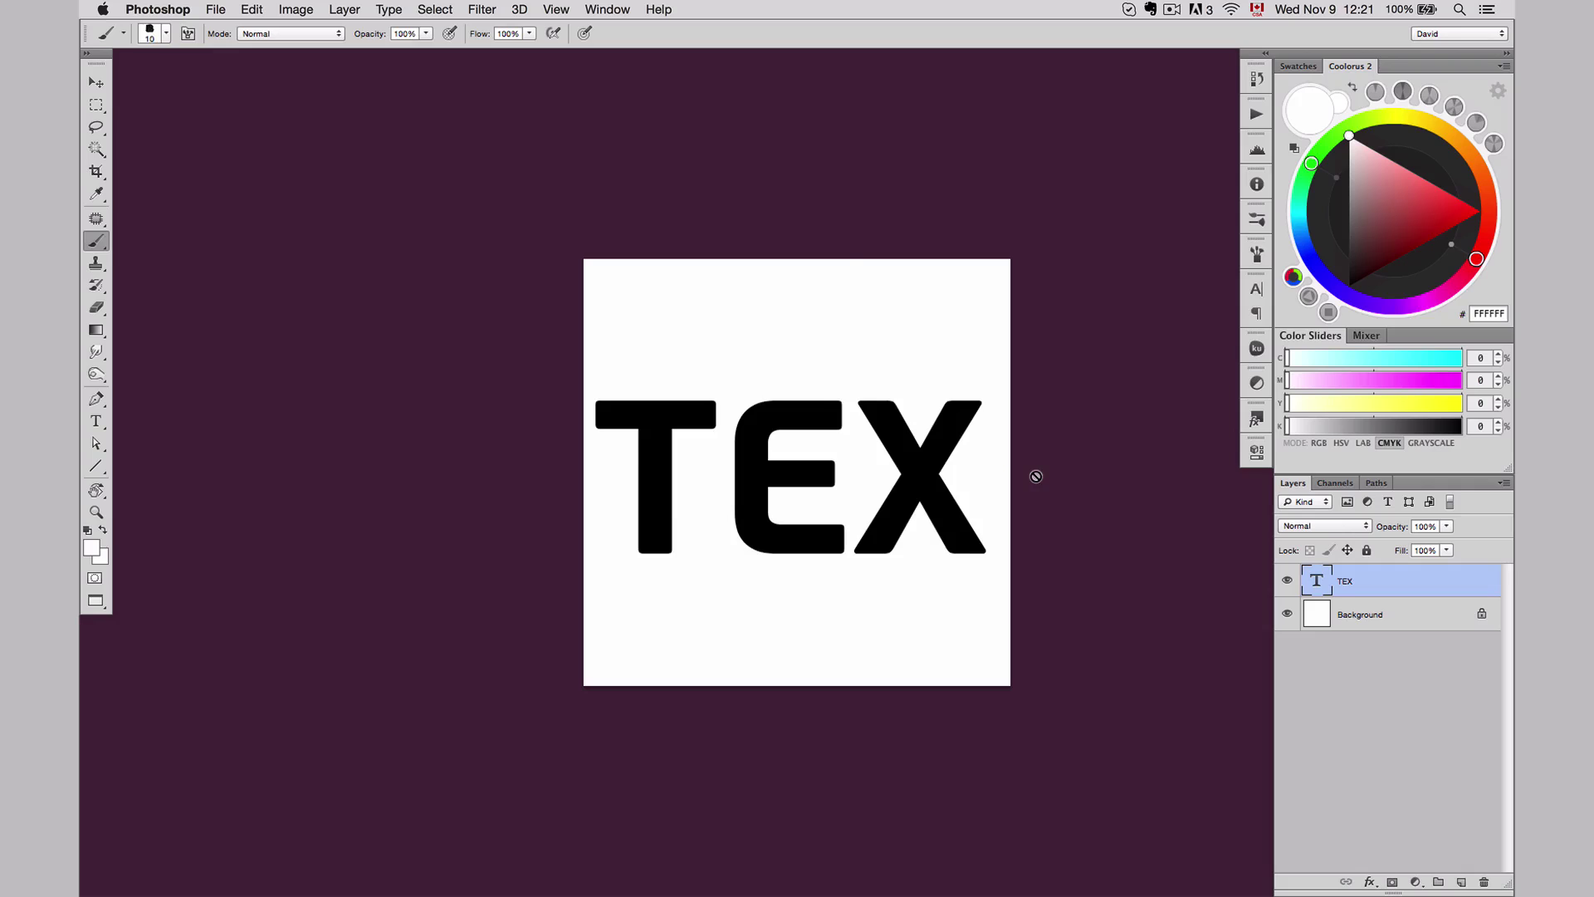
pyautogui.press('super+alt+i')
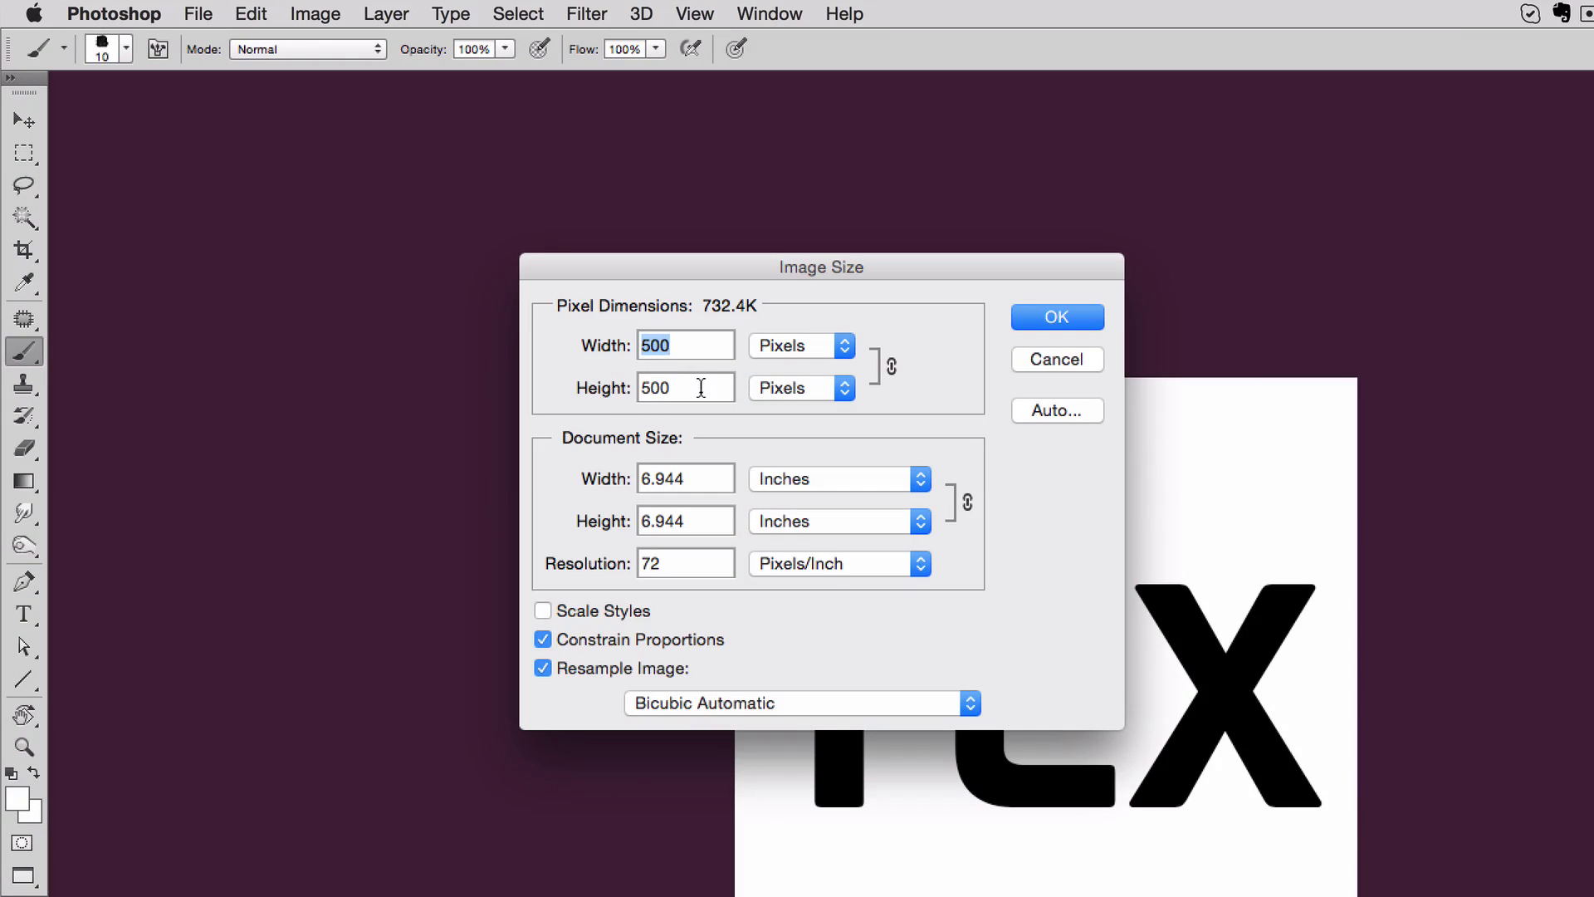
pyautogui.click(1038, 317)
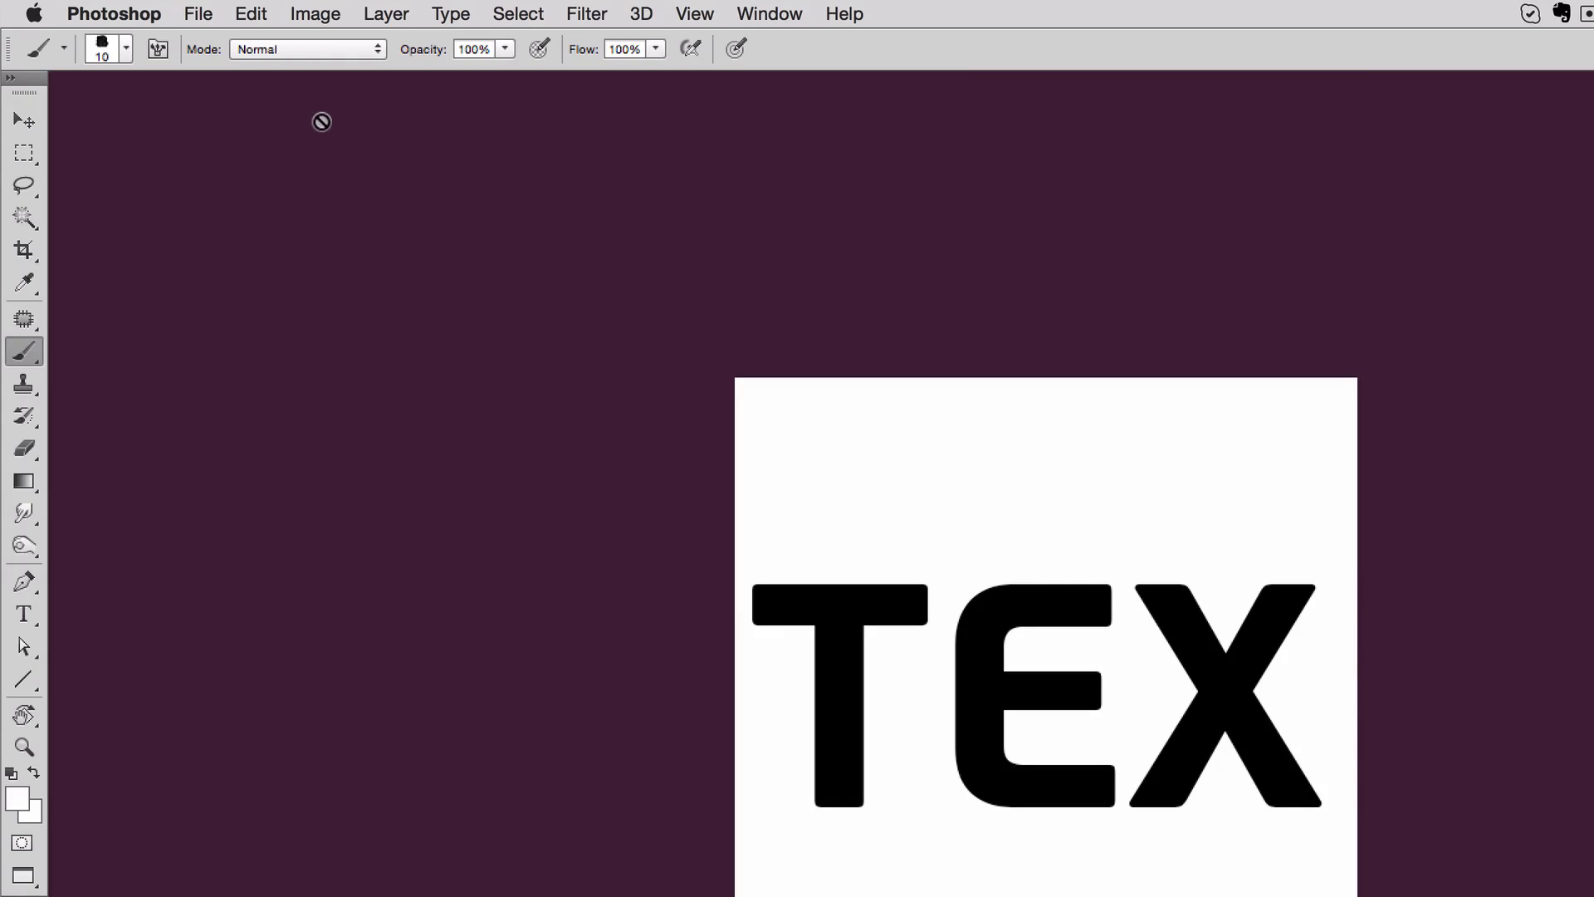
# Step: Define the black TEX lettering as a new brush preset
pyautogui.click(208, 10)
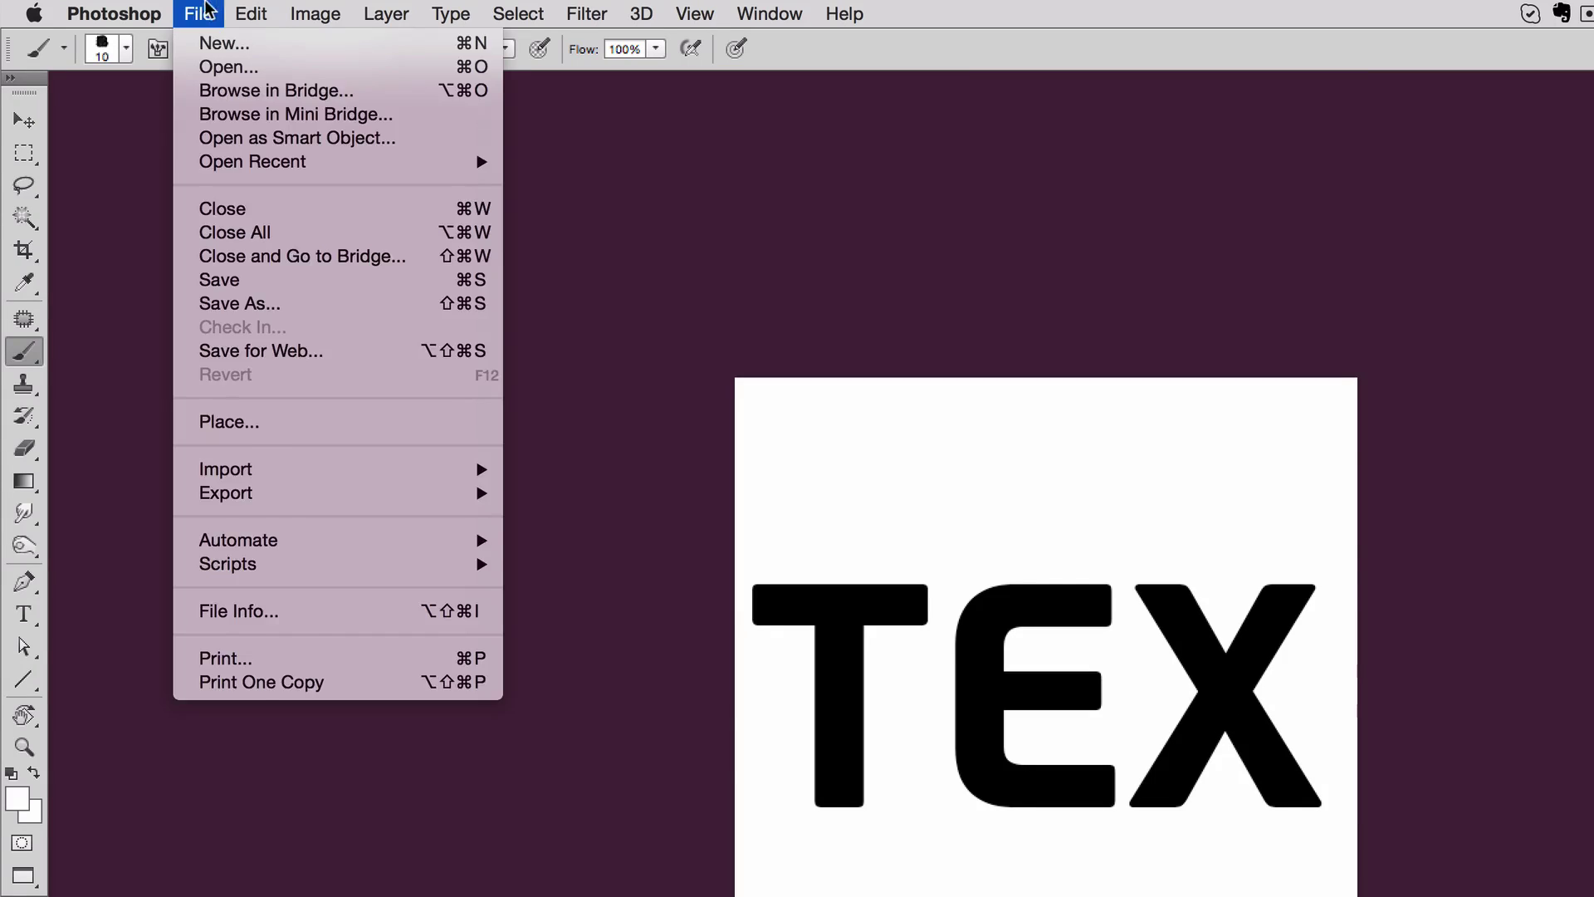
pyautogui.moveTo(252, 13)
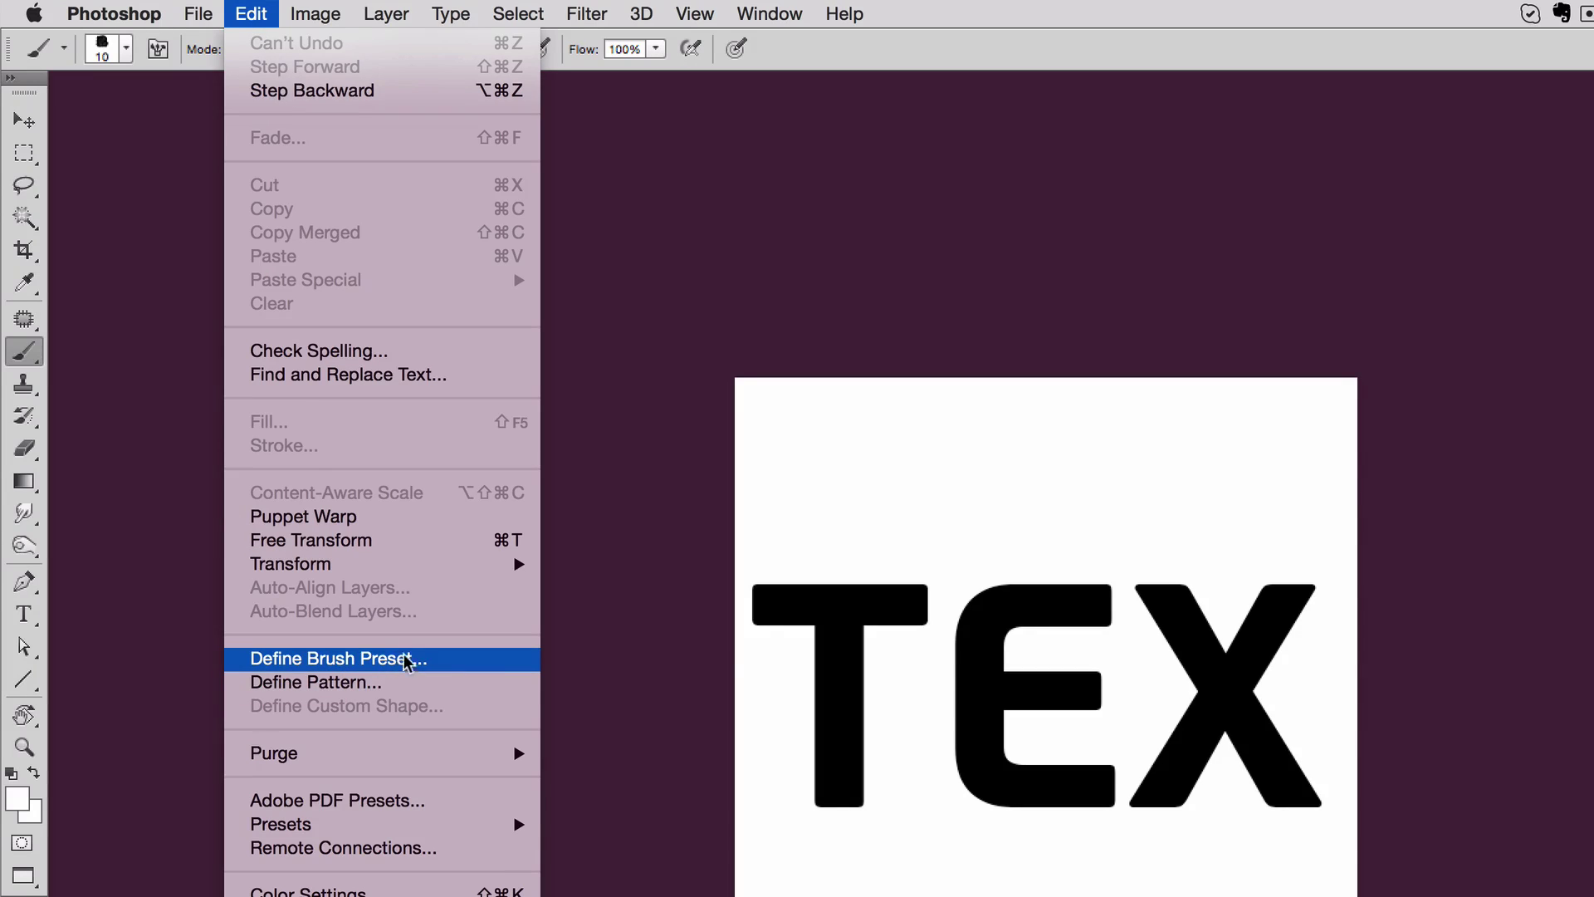
pyautogui.click(820, 503)
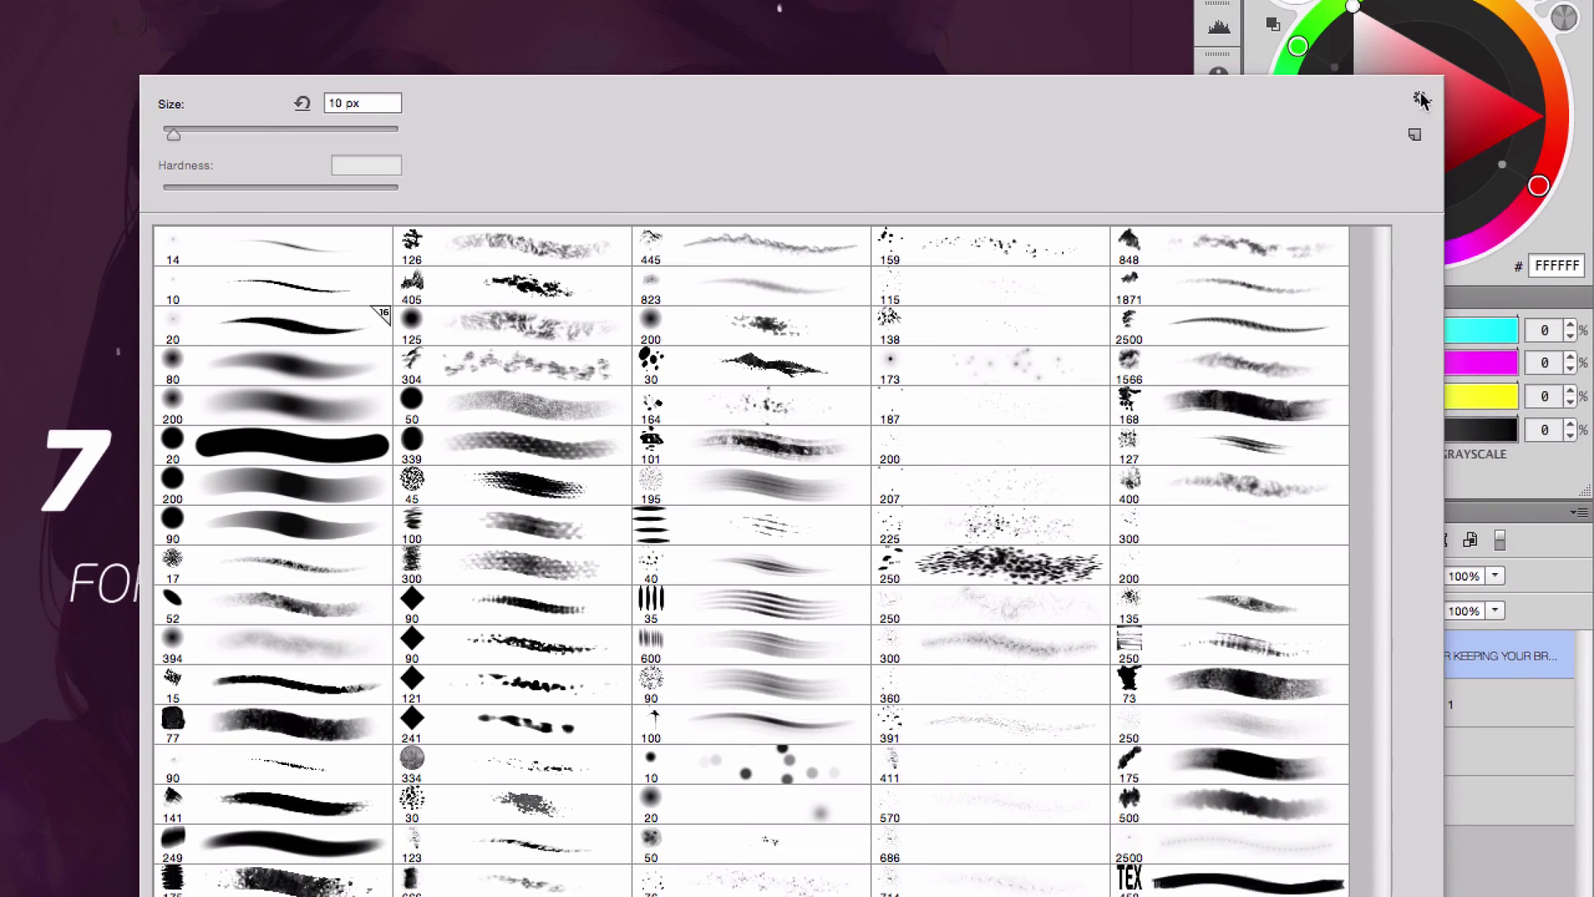
# Step: Drag the 458 px TEX brush from the last column to right after the 90 px round brush
pyautogui.click(1422, 98)
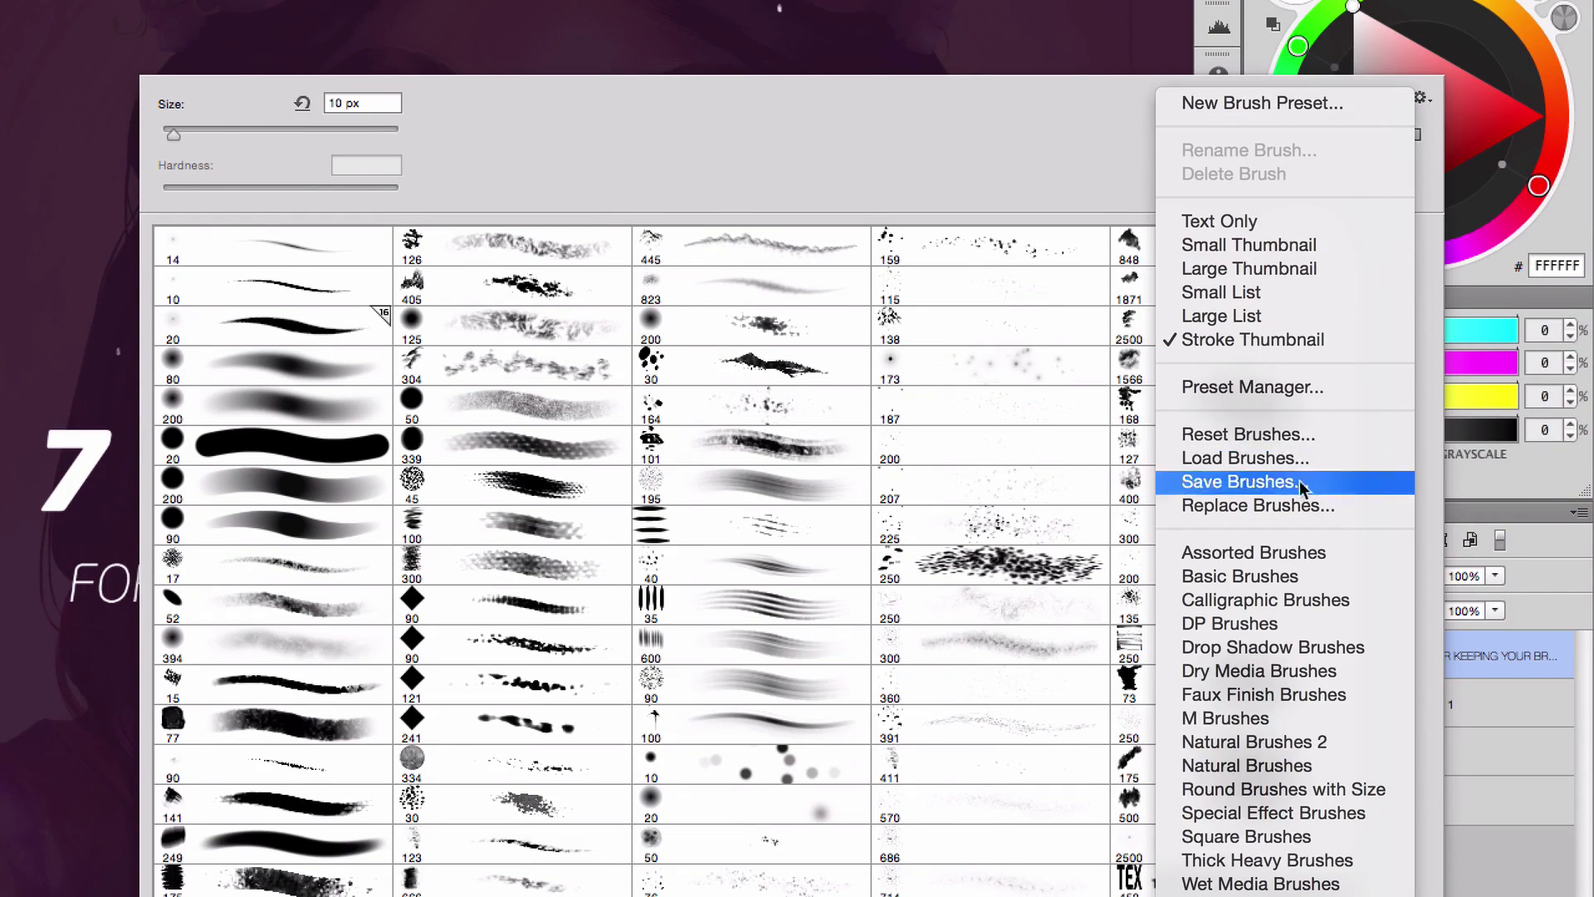
pyautogui.click(1300, 388)
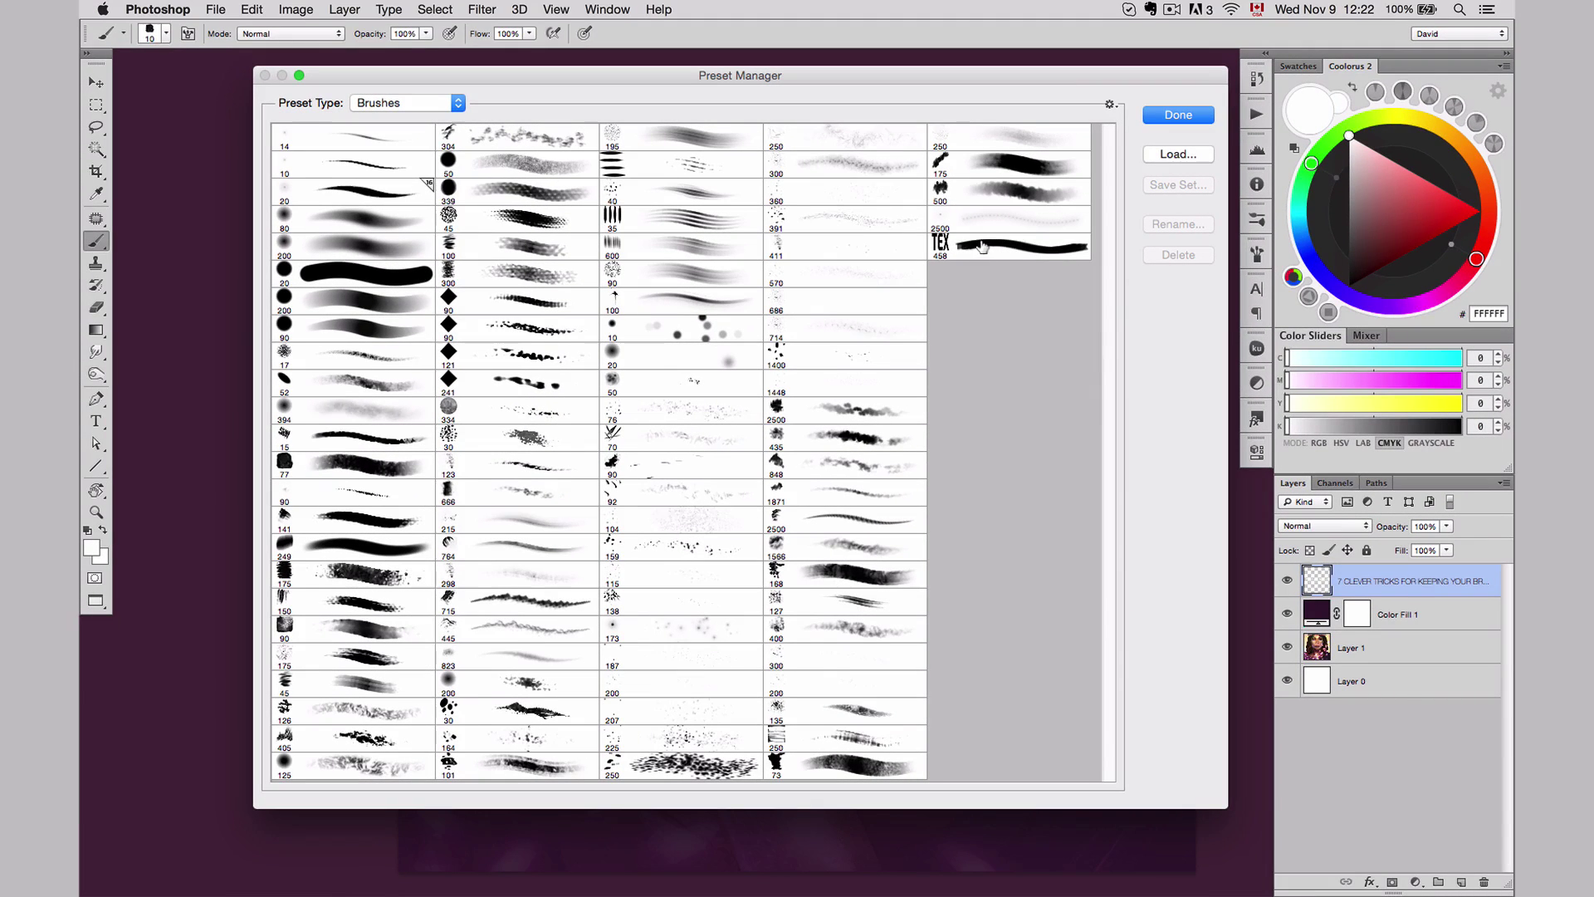
pyautogui.moveTo(982, 245)
pyautogui.mouseDown()
pyautogui.moveTo(992, 286)
pyautogui.moveTo(597, 405)
pyautogui.moveTo(350, 355)
pyautogui.mouseUp()
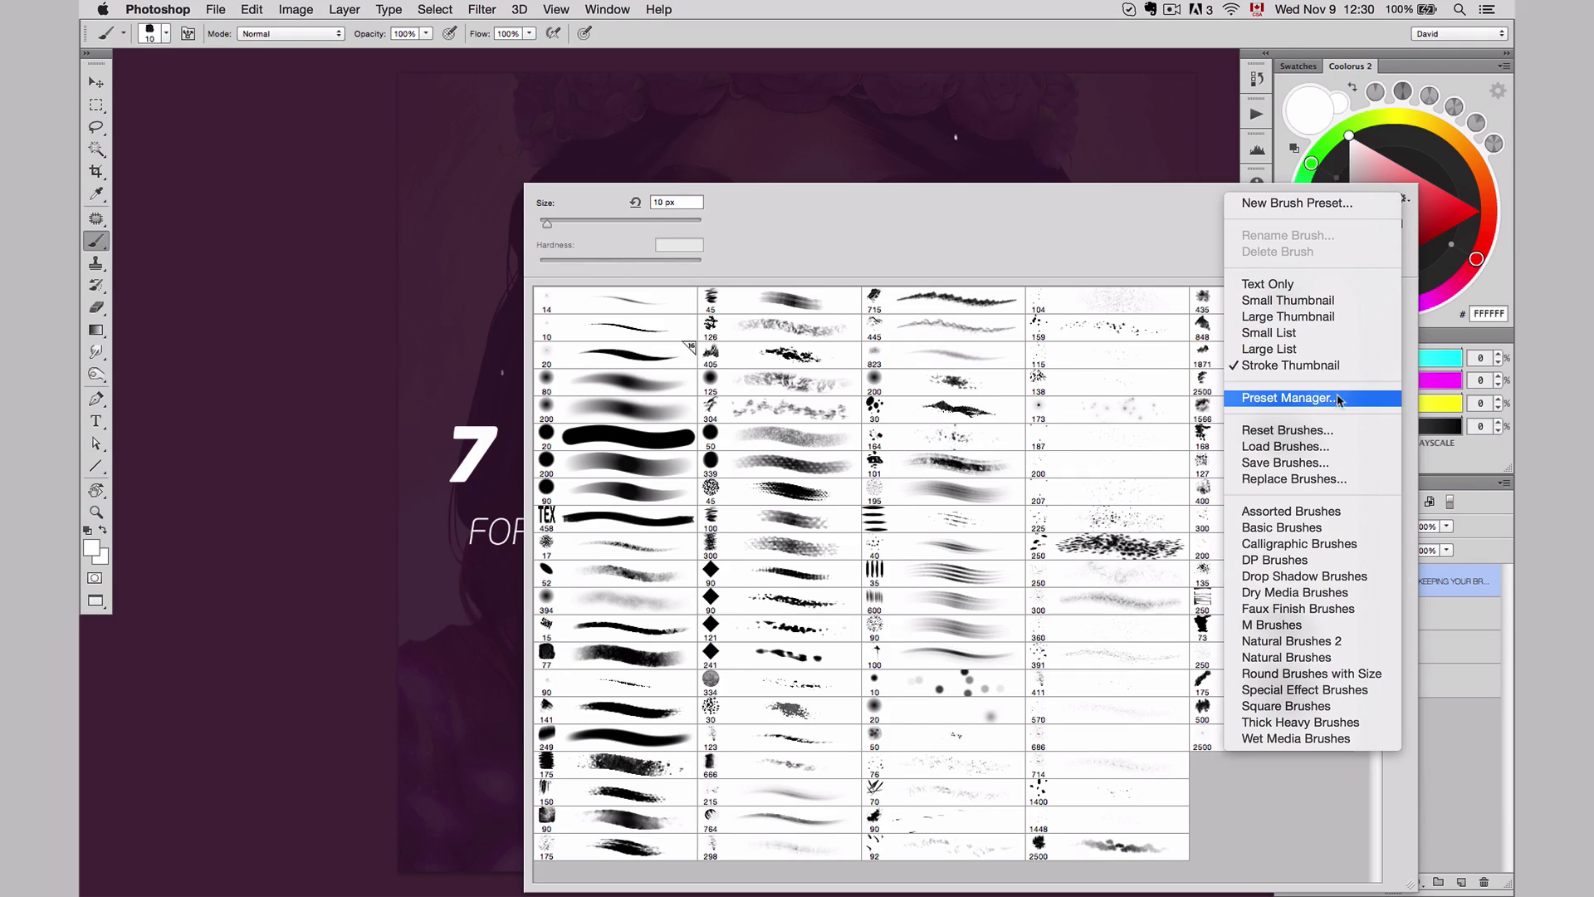
# Step: Delete the 2500, 435 and 848 brushes in the Preset Manager
pyautogui.click(1327, 404)
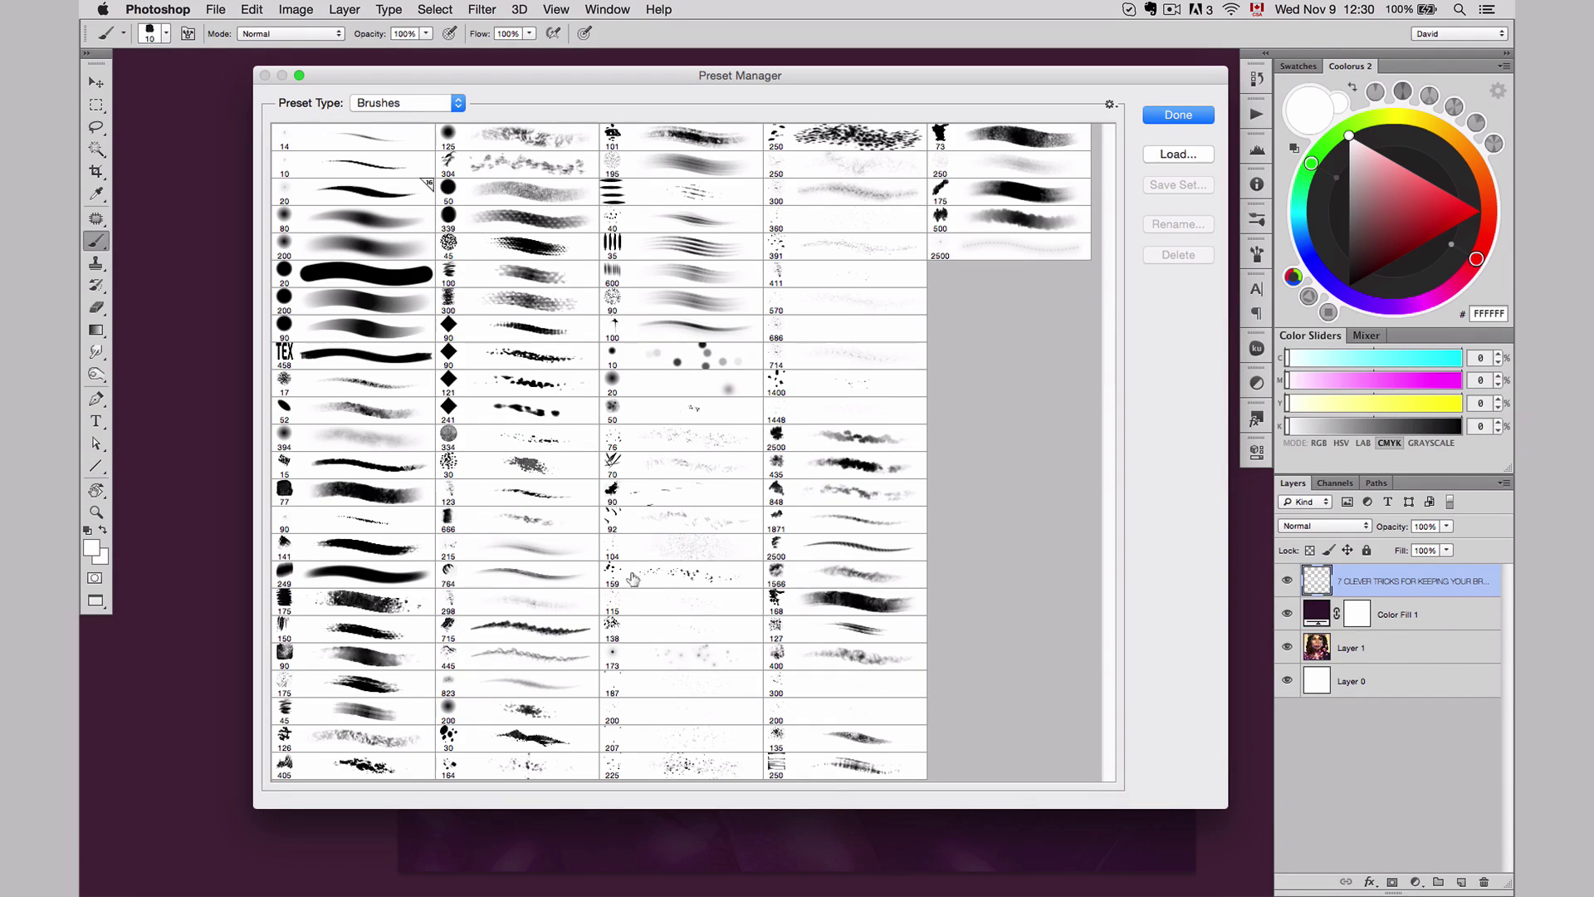
pyautogui.keyDown('alt'); pyautogui.click(805, 435); pyautogui.keyUp('alt')
pyautogui.keyDown('alt'); pyautogui.click(807, 436); pyautogui.keyUp('alt')
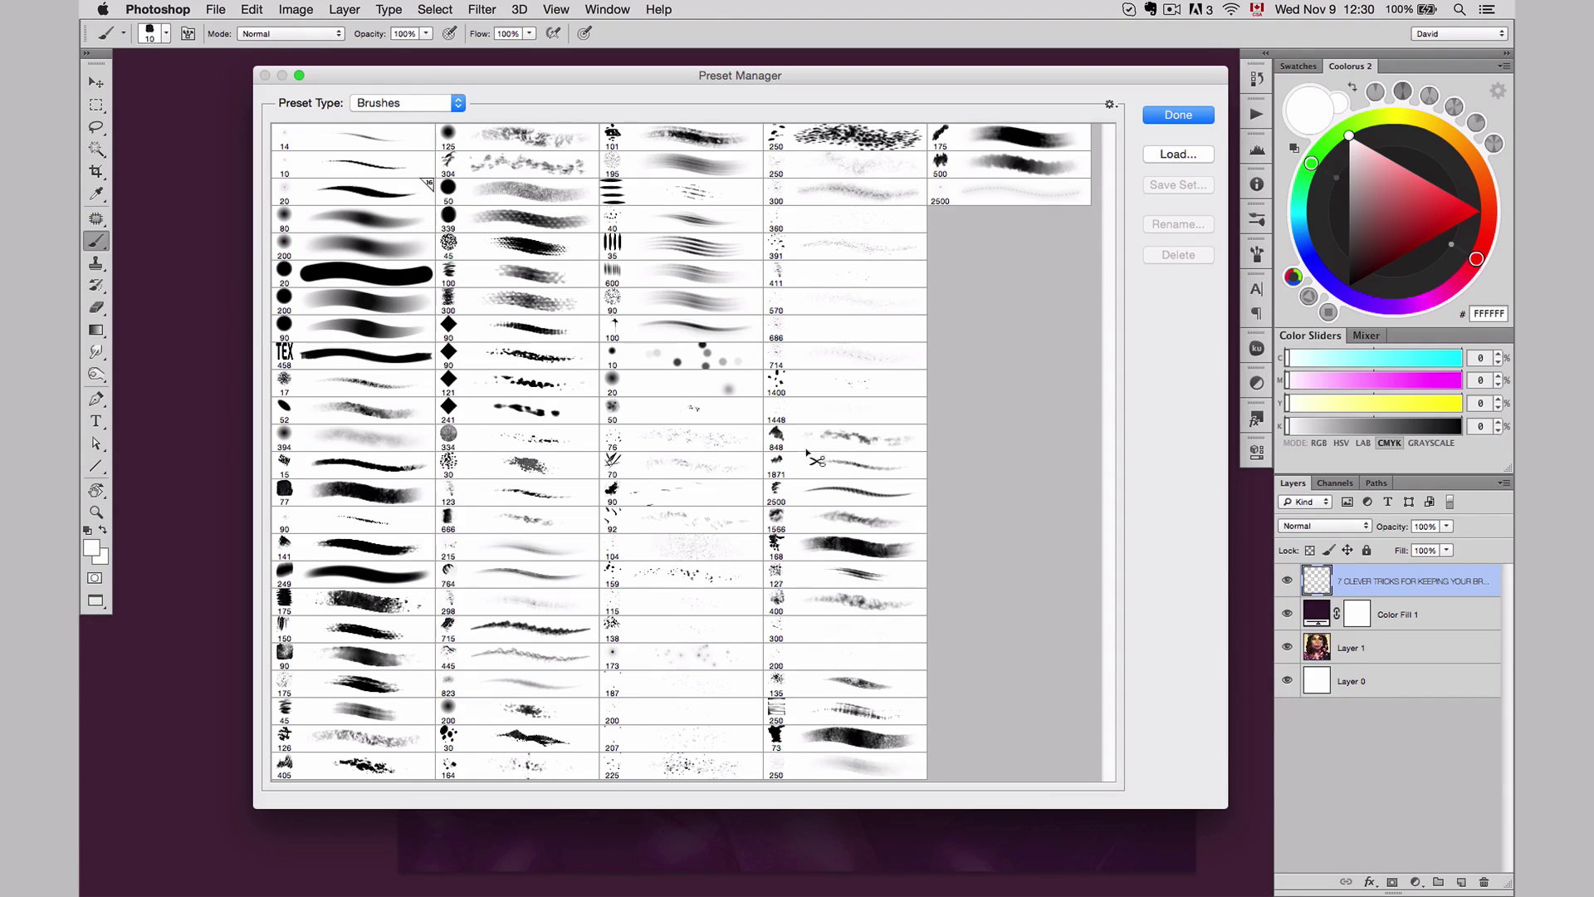
pyautogui.keyDown('alt'); pyautogui.click(807, 438); pyautogui.keyUp('alt')
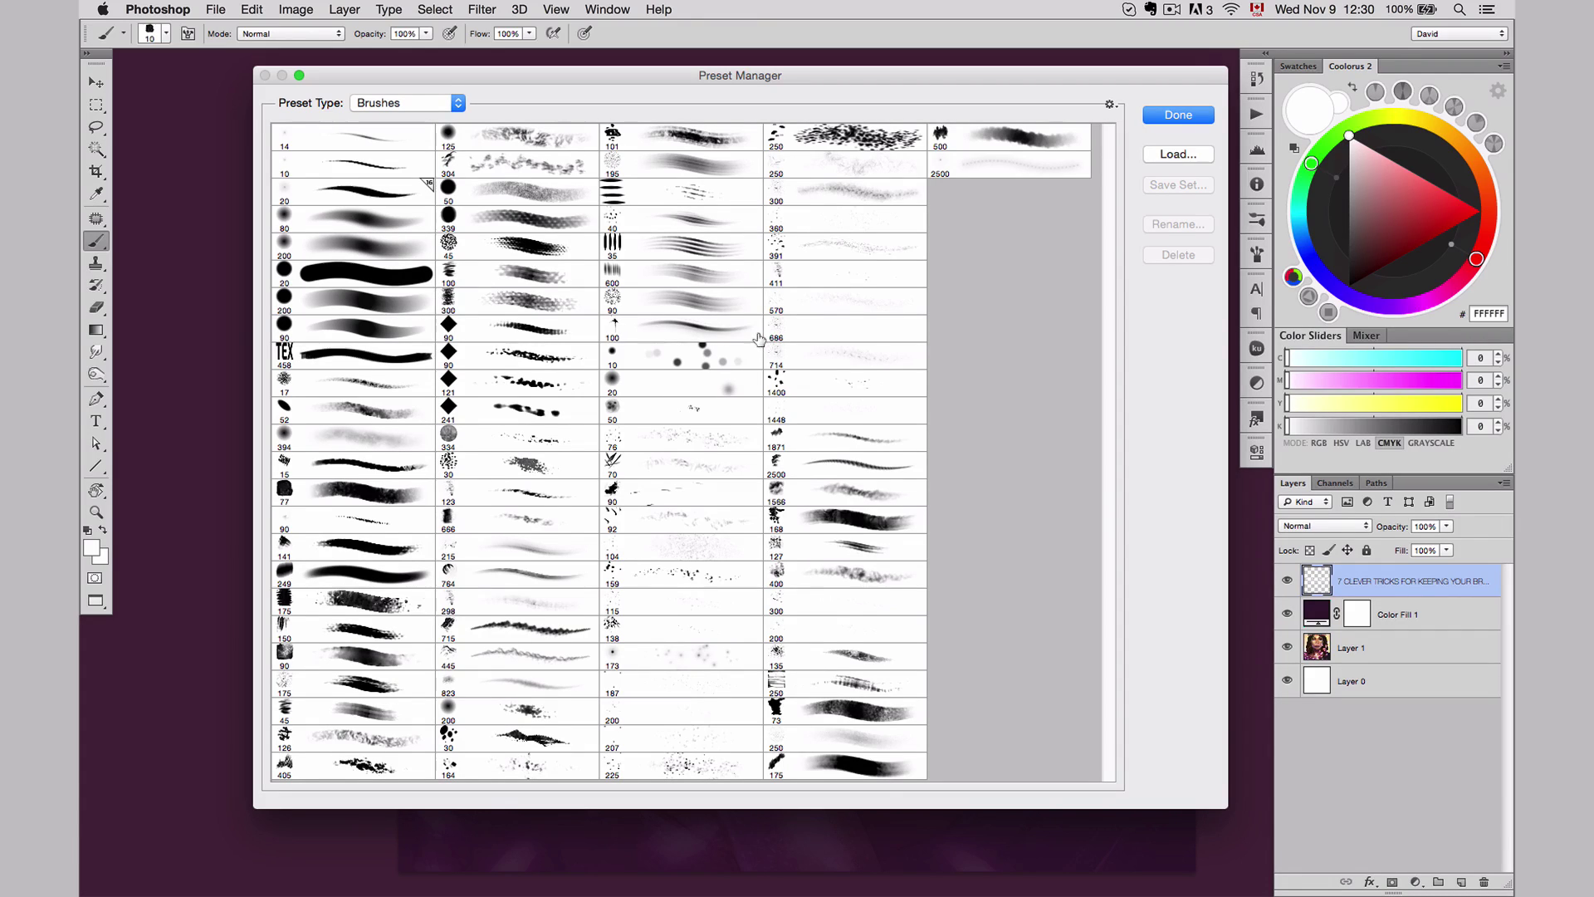
# Step: Save the full brush collection as brushes_2016.abr from the brush picker menu
pyautogui.click(1176, 116)
pyautogui.rightClick(681, 265)
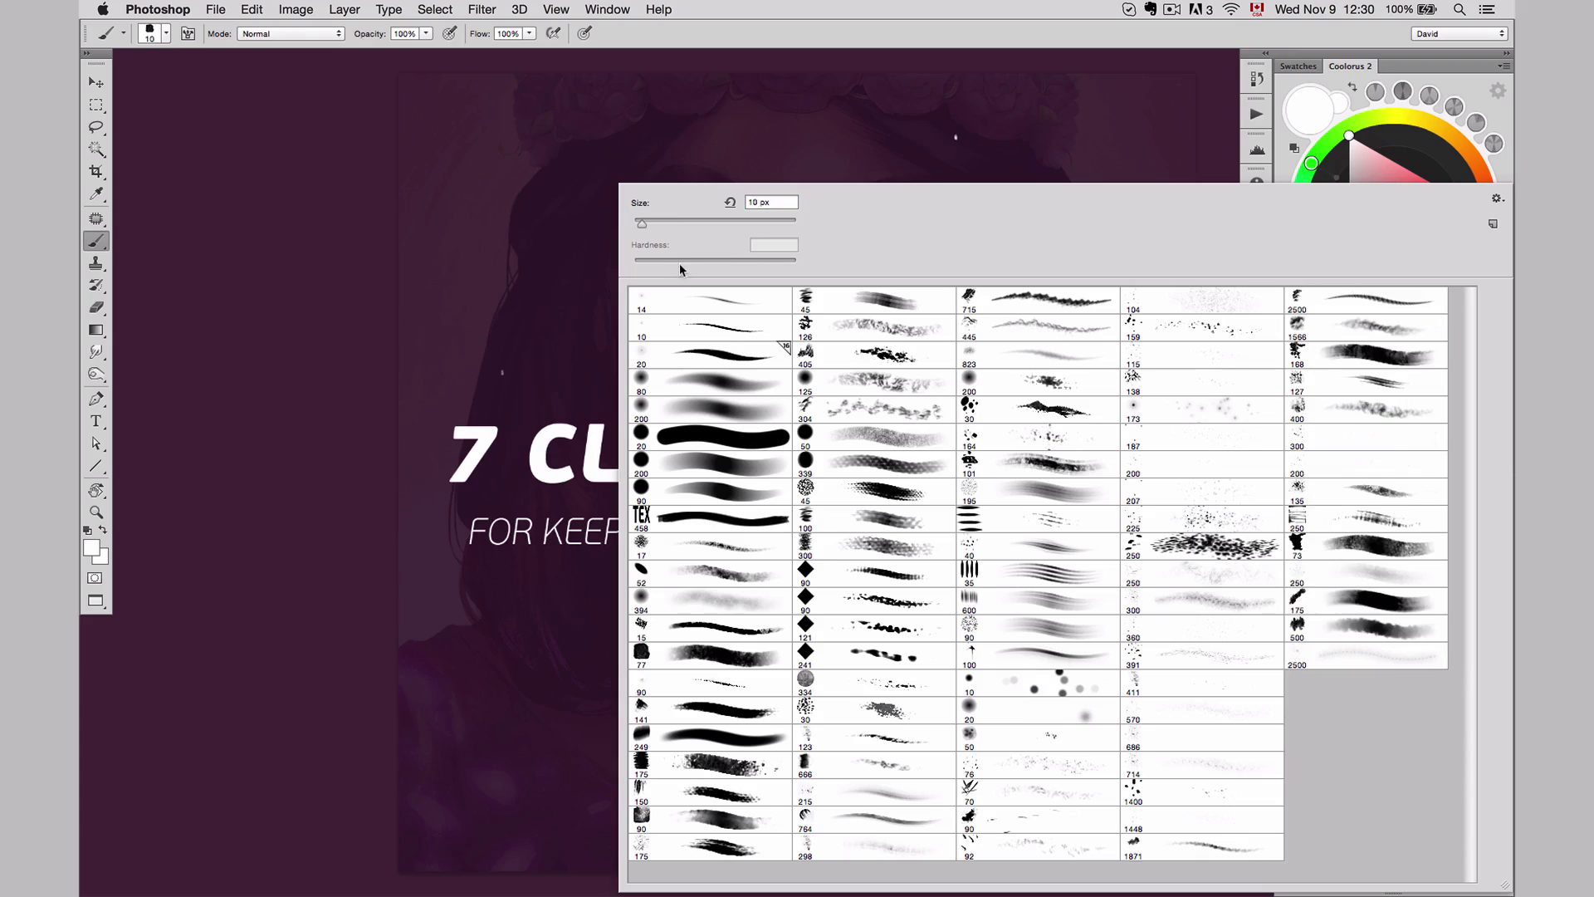
pyautogui.click(1499, 201)
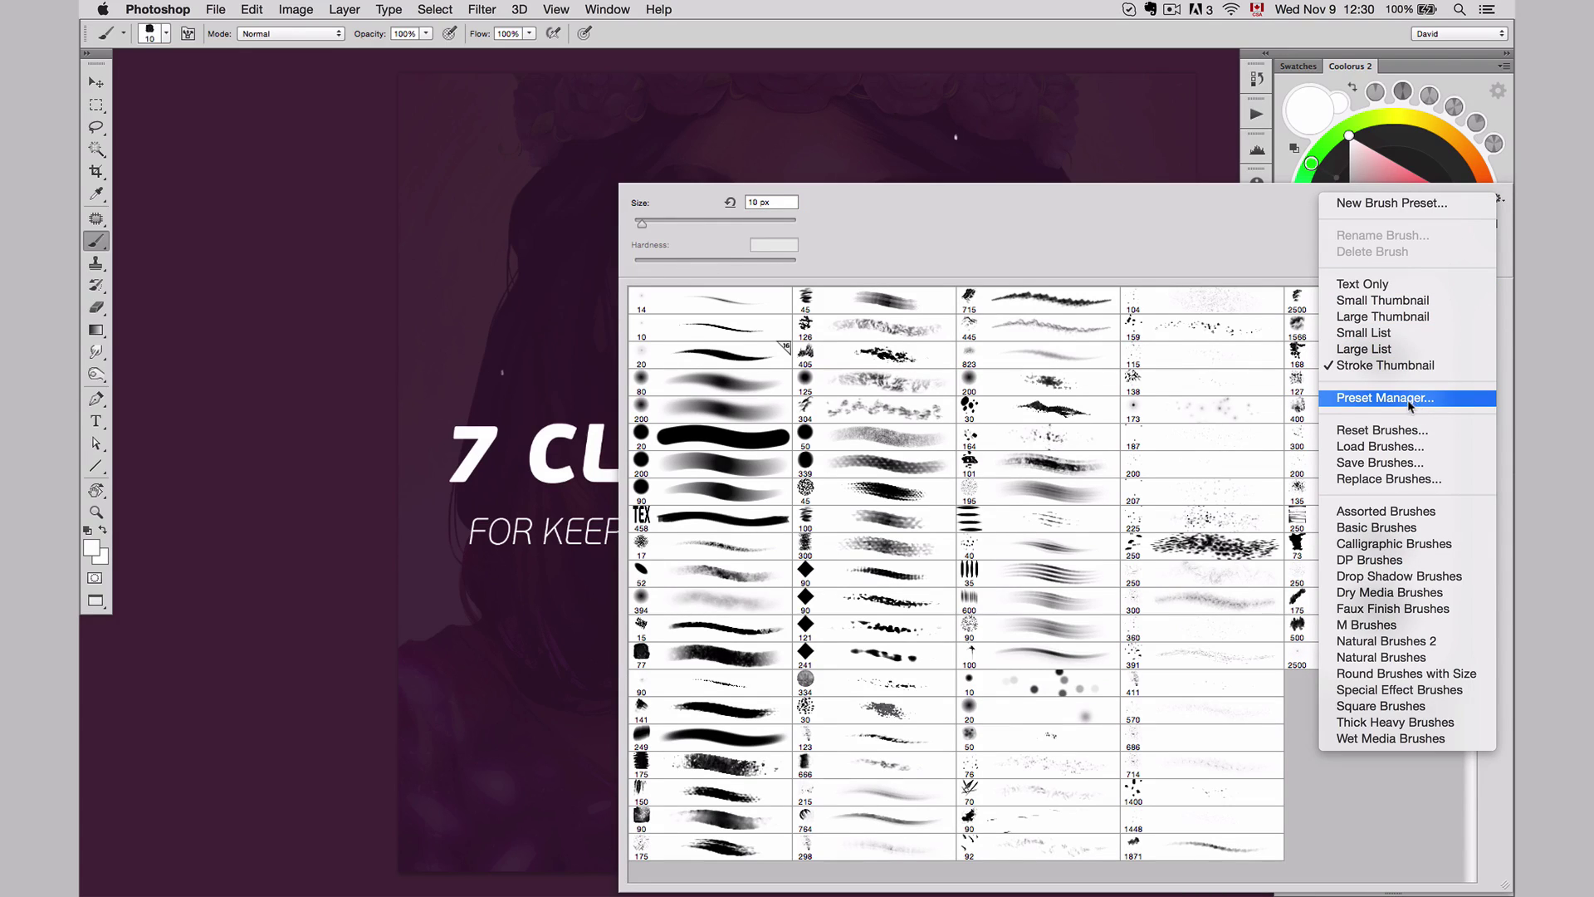
pyautogui.click(1402, 468)
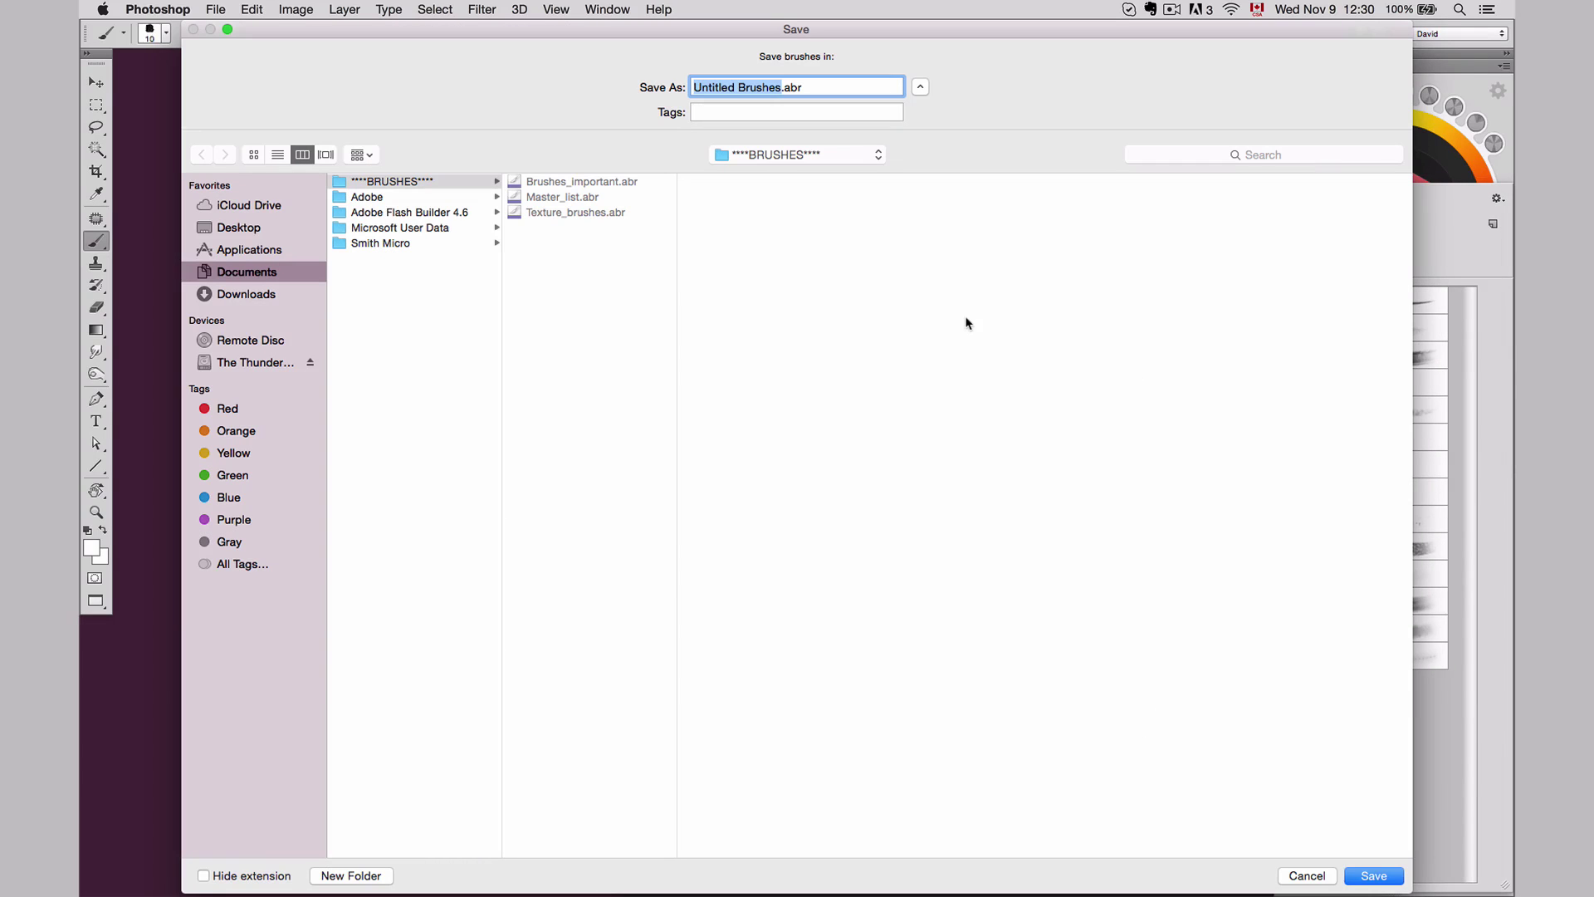
pyautogui.write('brushes_201')
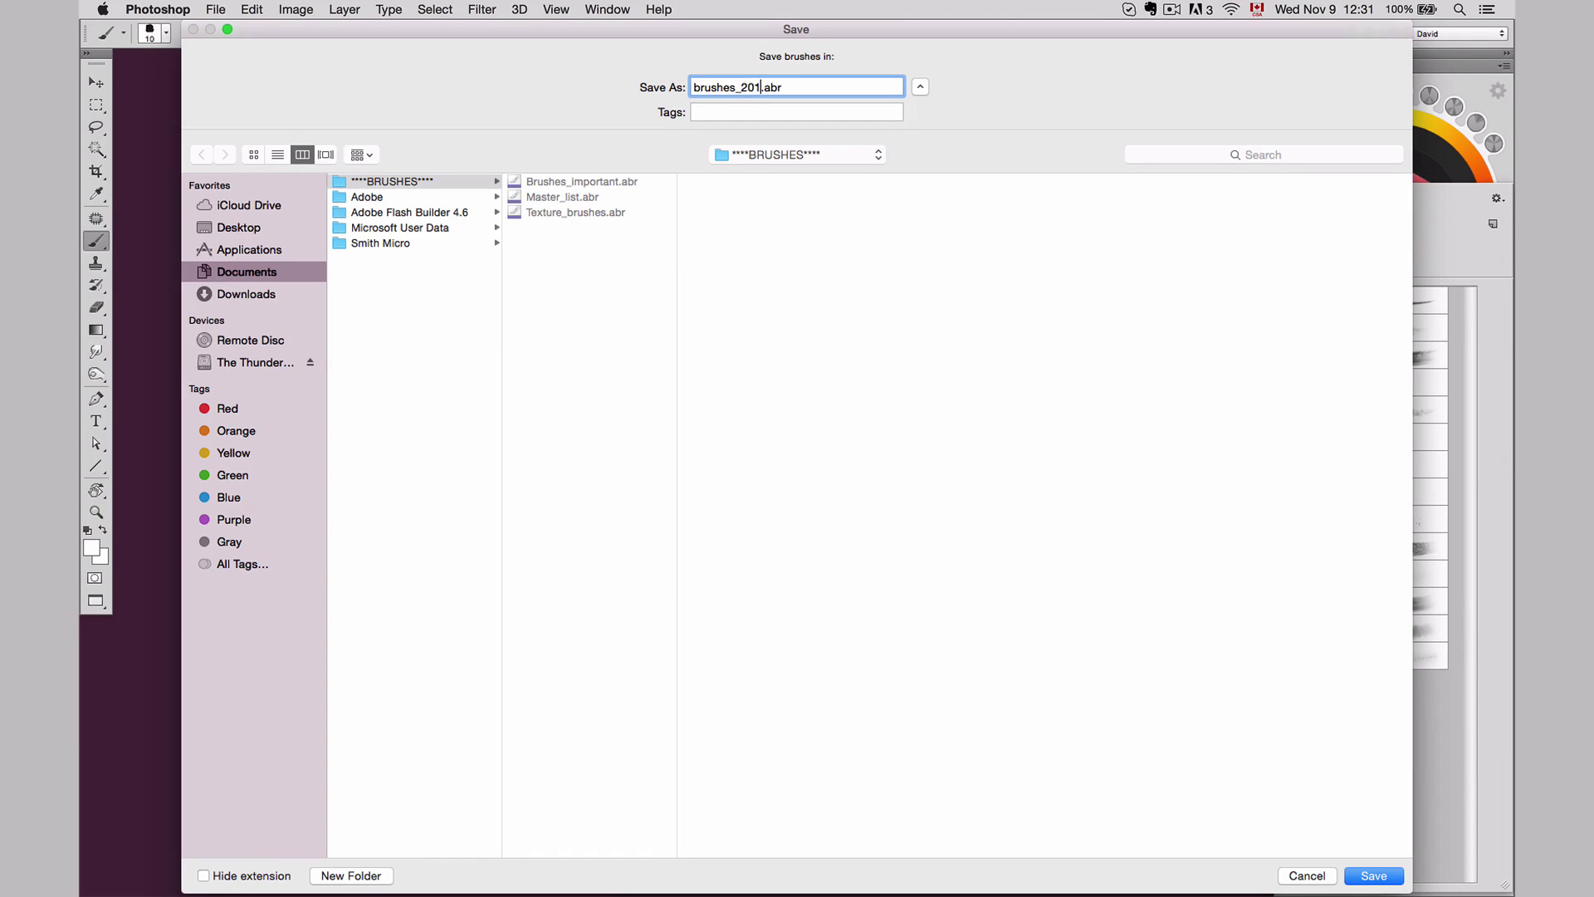
pyautogui.write('6')
pyautogui.press('Return')
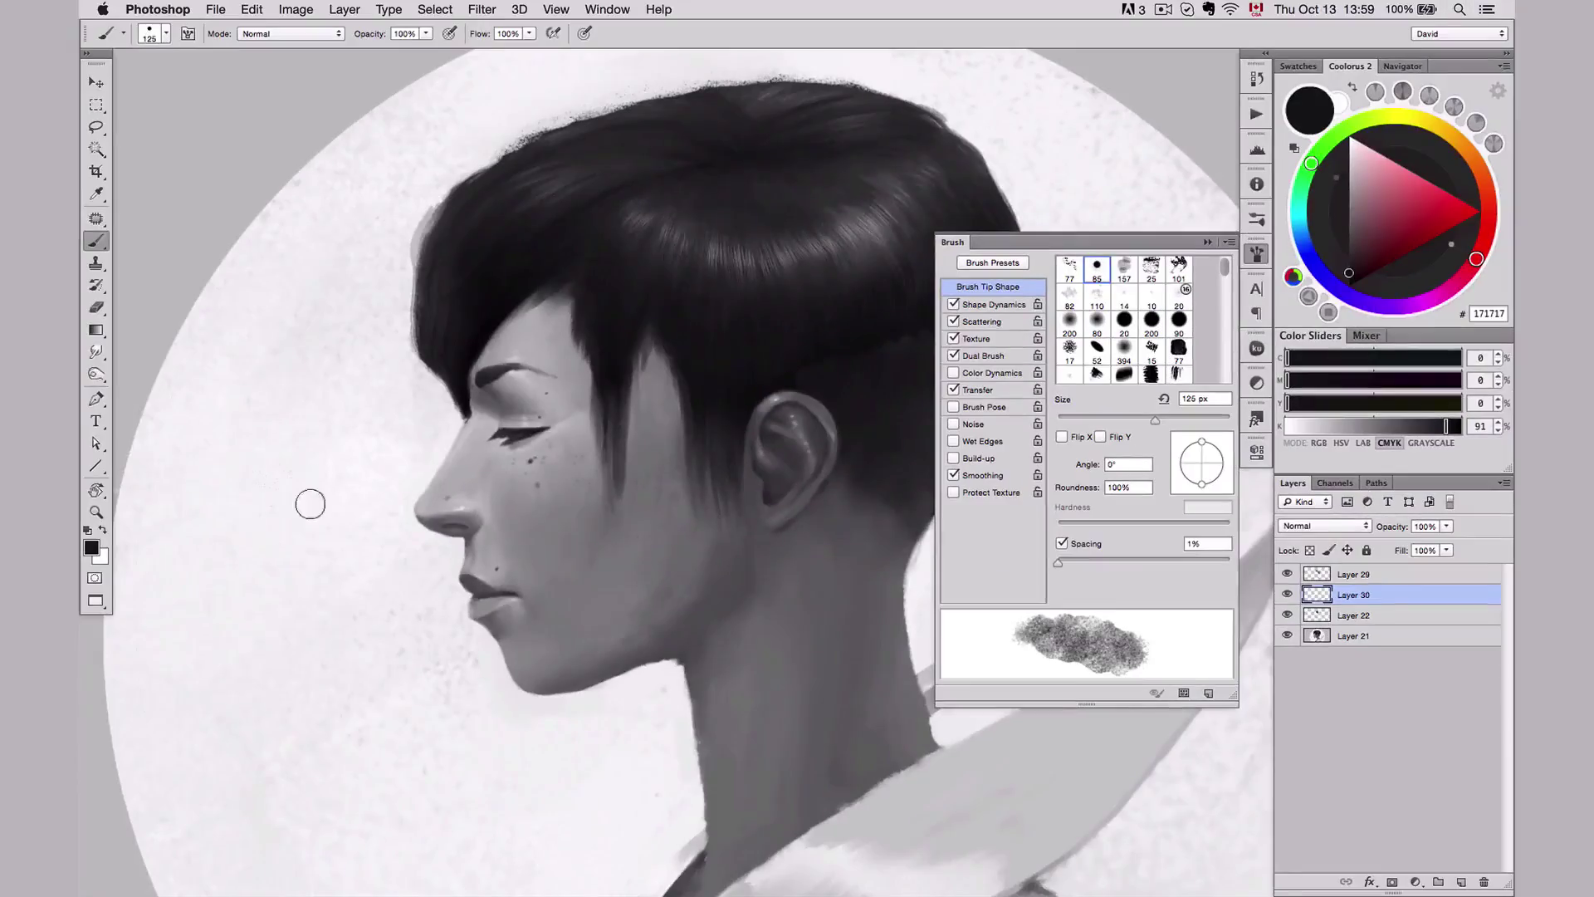
# Step: Paint a test stroke on the portrait with the cloud texture brush
pyautogui.moveTo(309, 502); pyautogui.dragTo(595, 730)
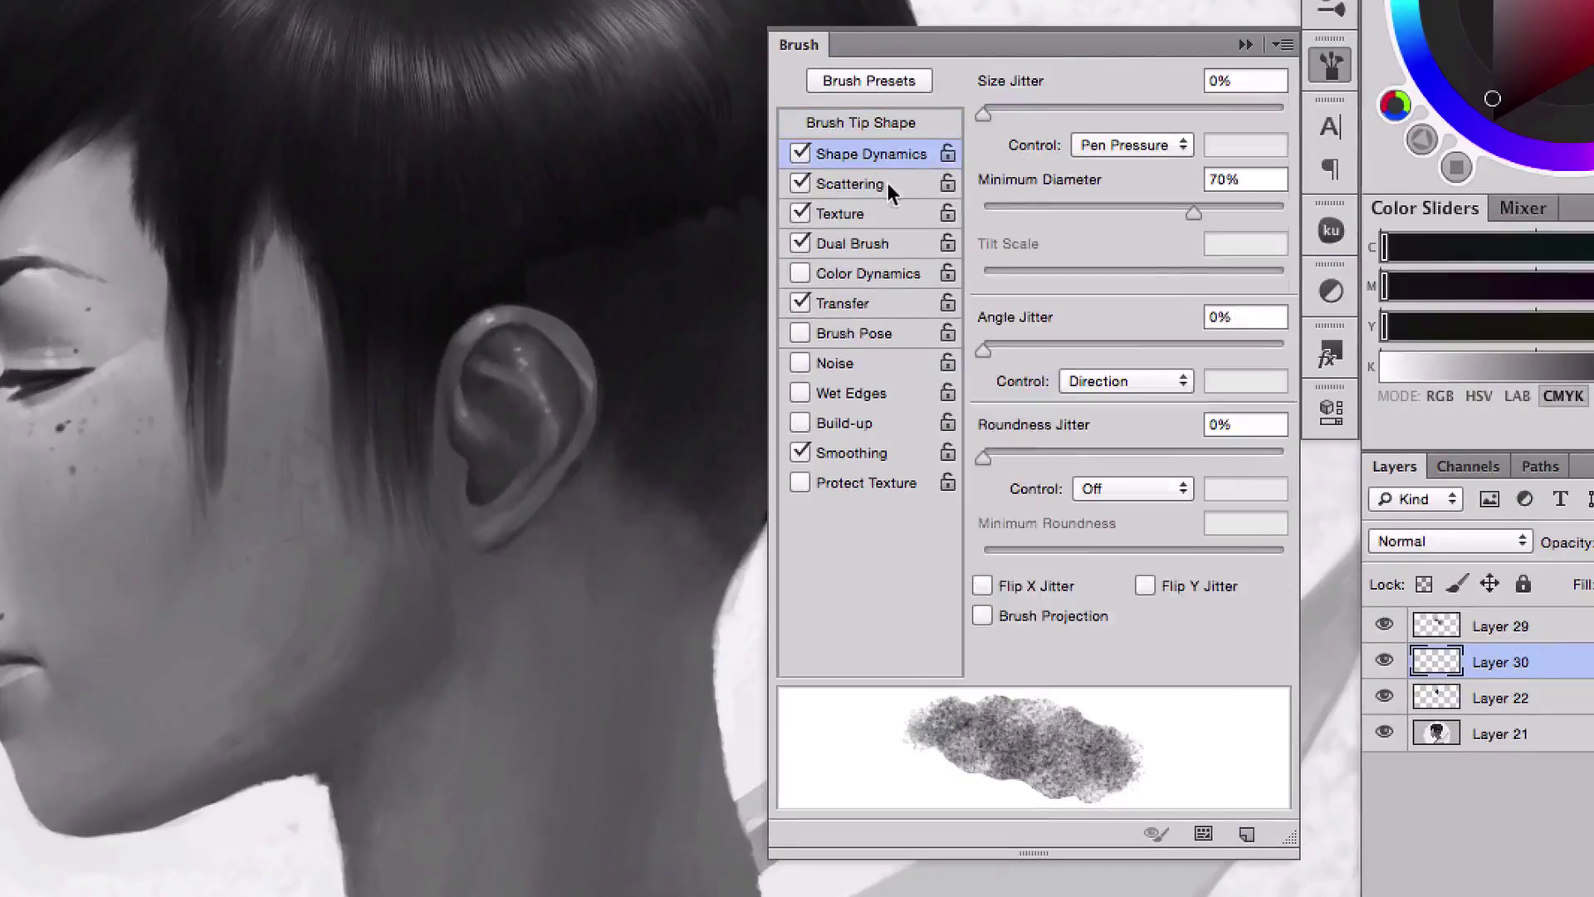